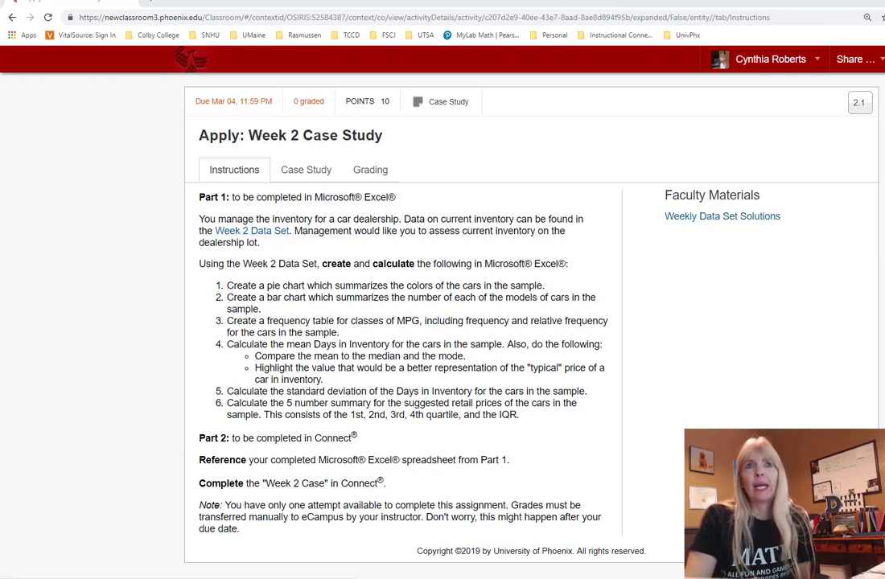
# Step: Review the case study task list, highlighting the words MPG and cars, then return to Excel
pyautogui.hotkey('alt', 'Tab')
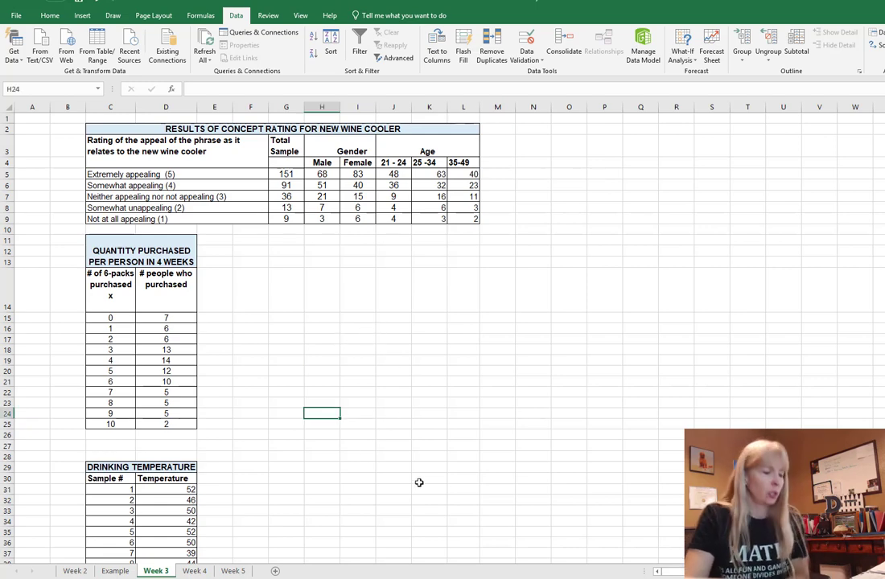
pyautogui.hotkey('alt', 'Tab')
pyautogui.hotkey('alt', 'Tab')
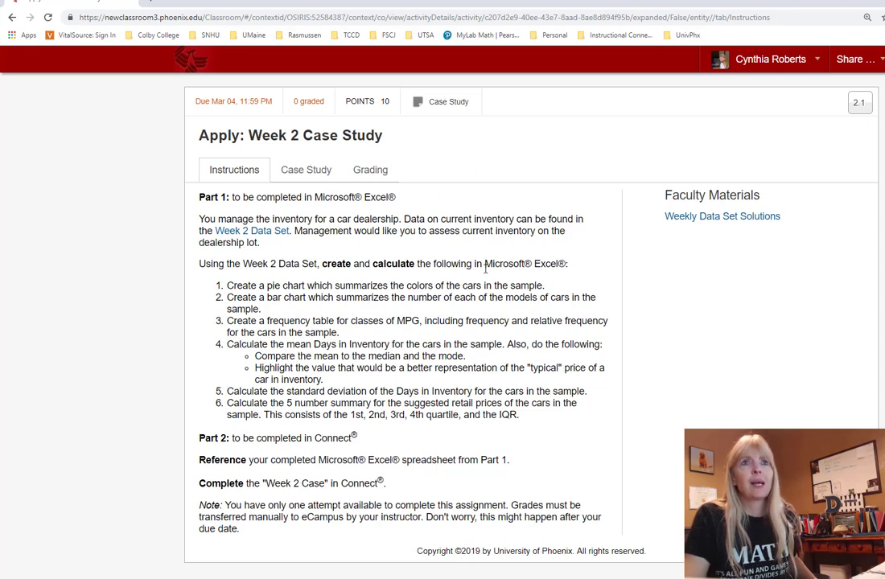
pyautogui.doubleClick(407, 322)
pyautogui.click(338, 363)
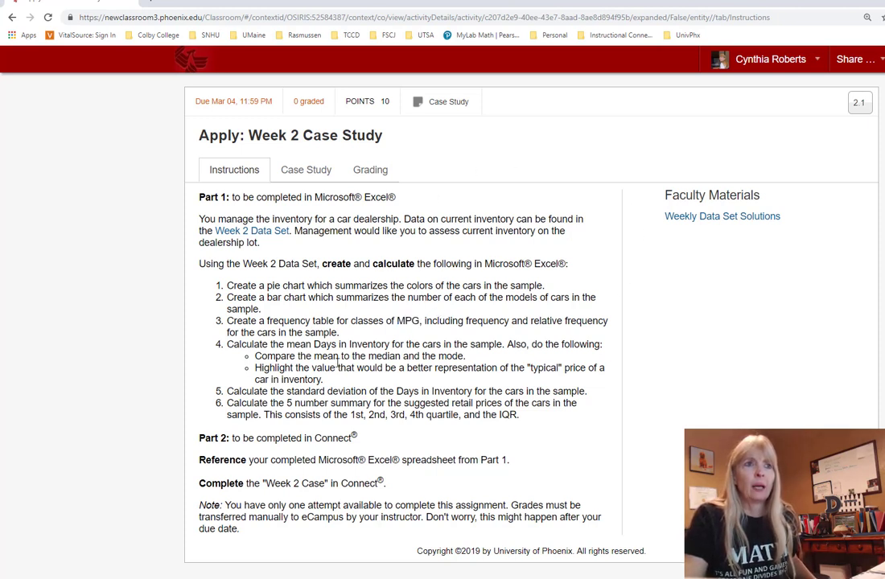
pyautogui.doubleClick(271, 332)
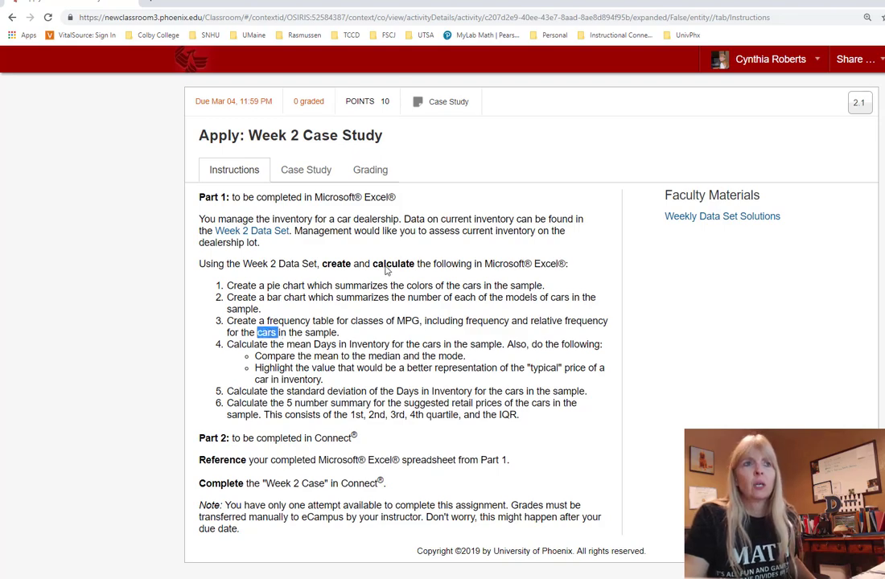
pyautogui.hotkey('alt', 'Tab')
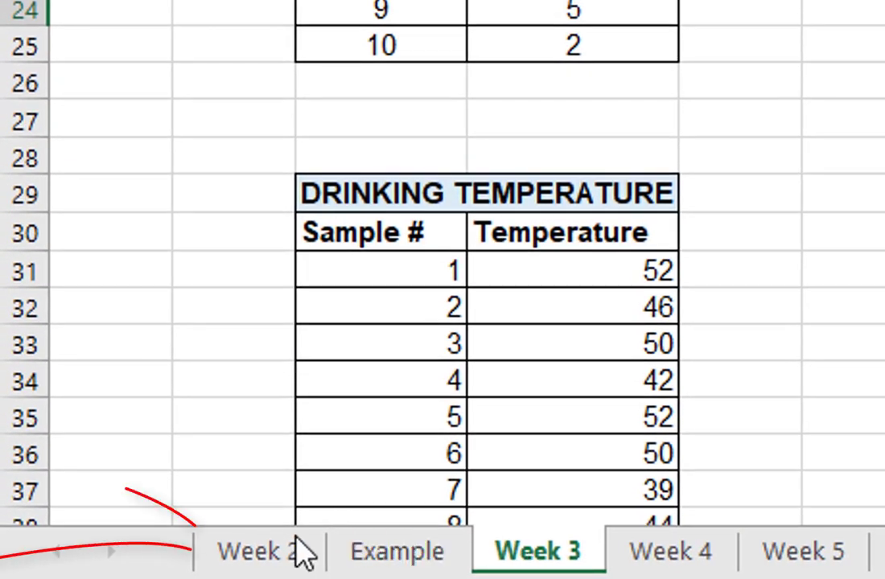
# Step: Show the Week 2 car inventory sheet and compare it against the case study instructions
pyautogui.click(287, 558)
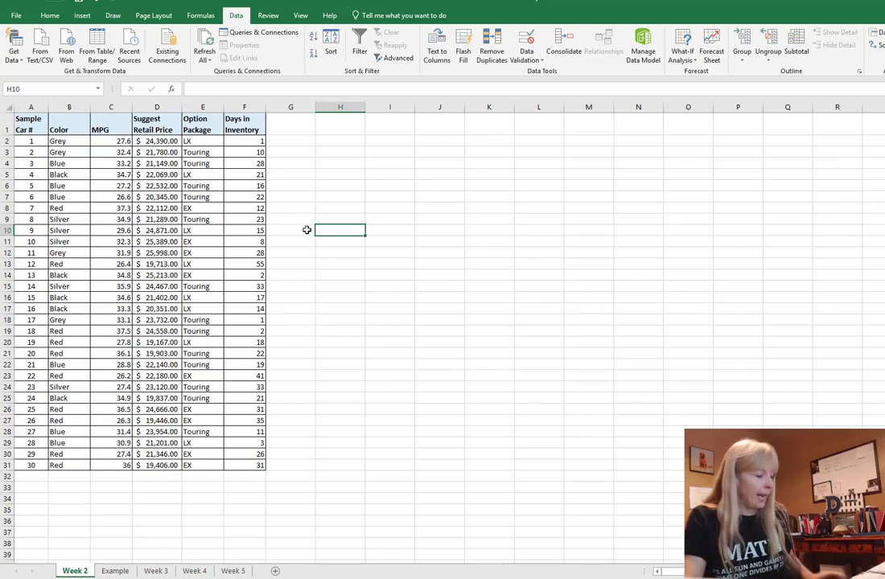
pyautogui.hotkey('alt', 'Tab')
pyautogui.click(305, 284)
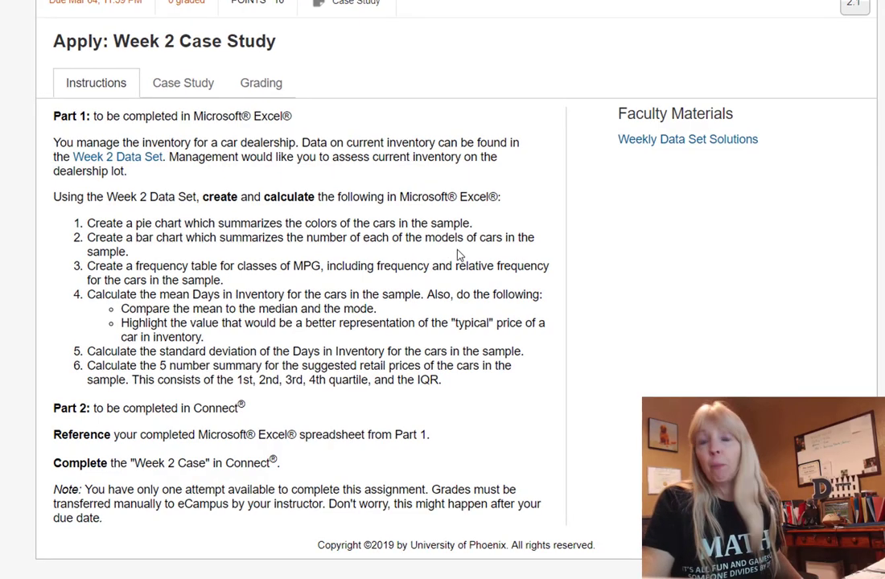
pyautogui.hotkey('alt', 'Tab')
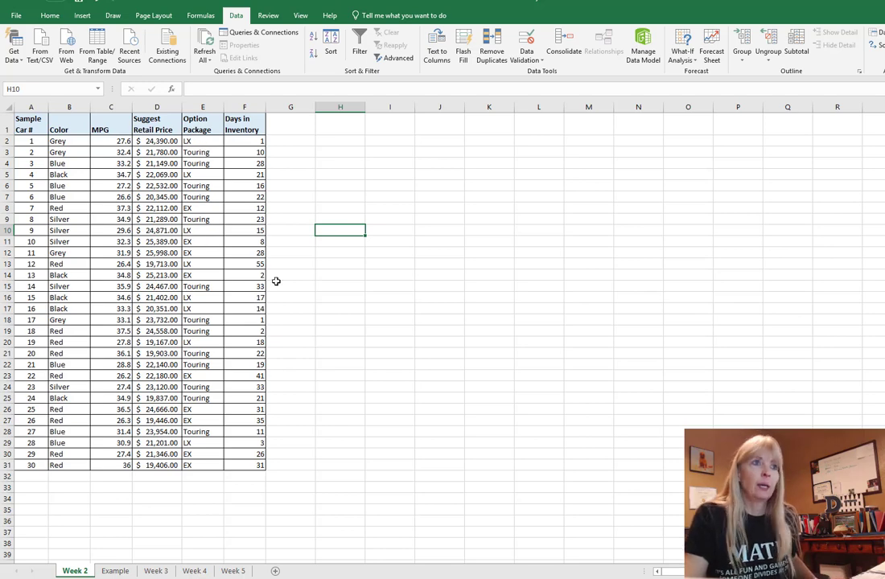
pyautogui.hotkey('alt', 'Tab')
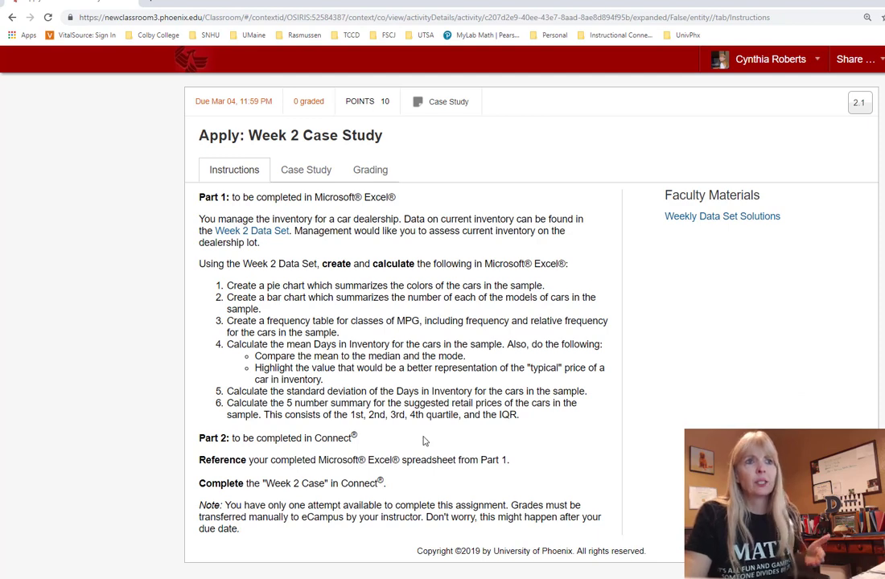
pyautogui.hotkey('alt', 'Tab')
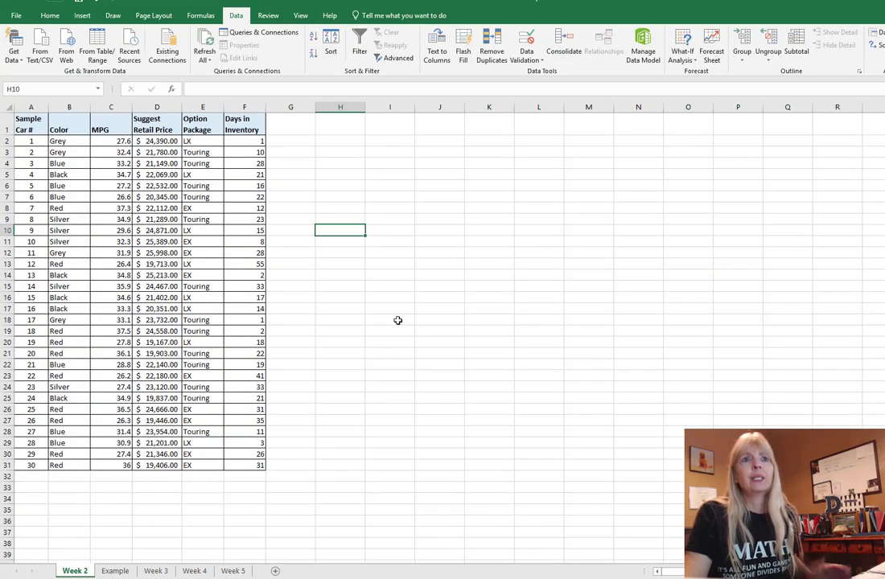
# Step: Open the Example sheet and narrow the EXAMPLE instructions box to fit its lines
pyautogui.click(115, 571)
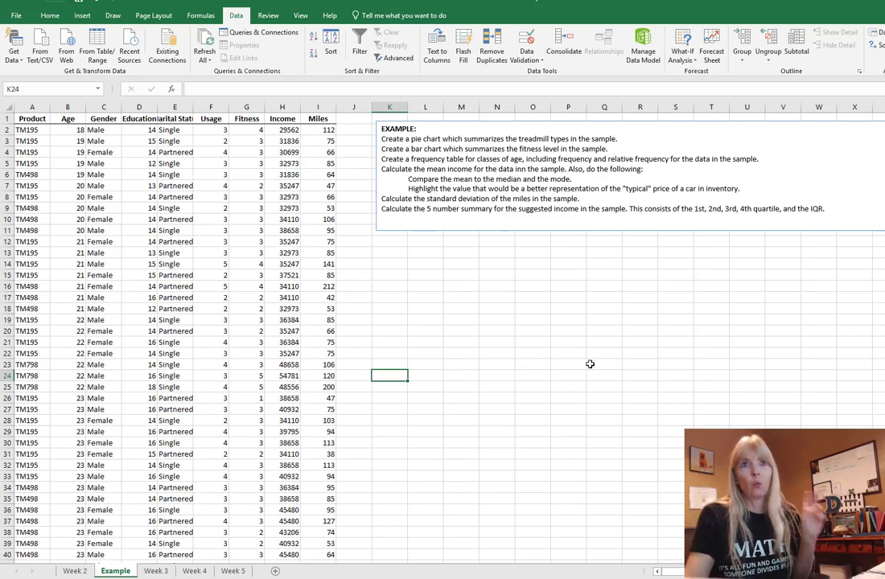
pyautogui.click(575, 178)
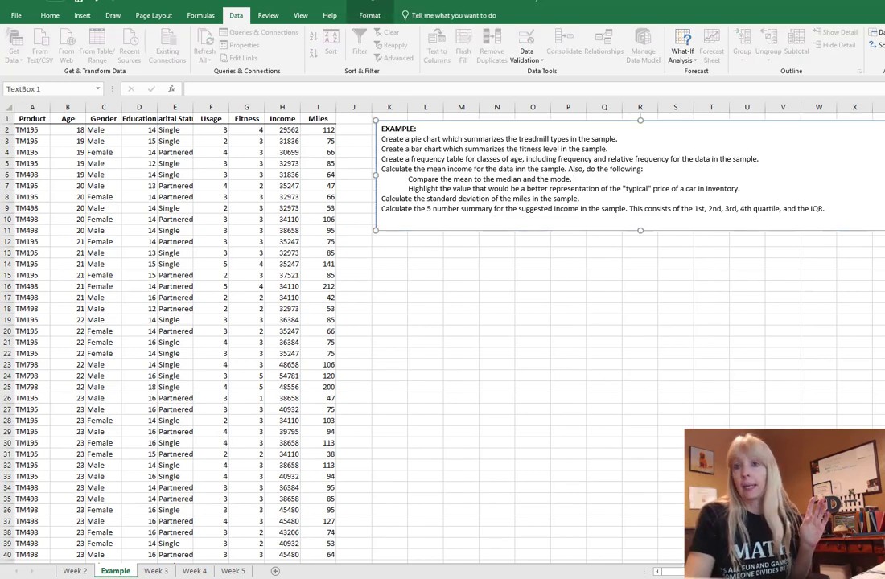
pyautogui.moveTo(884, 175); pyautogui.dragTo(843, 153)
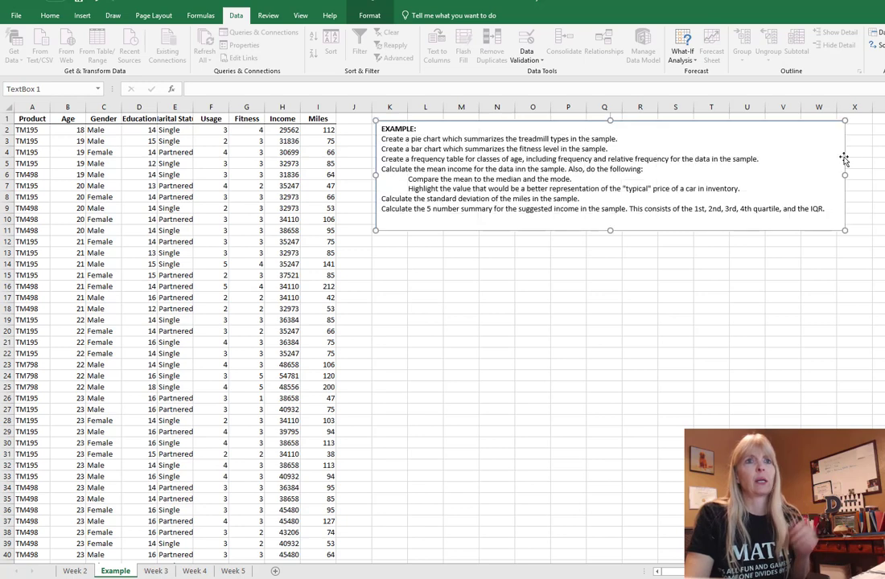
pyautogui.click(497, 309)
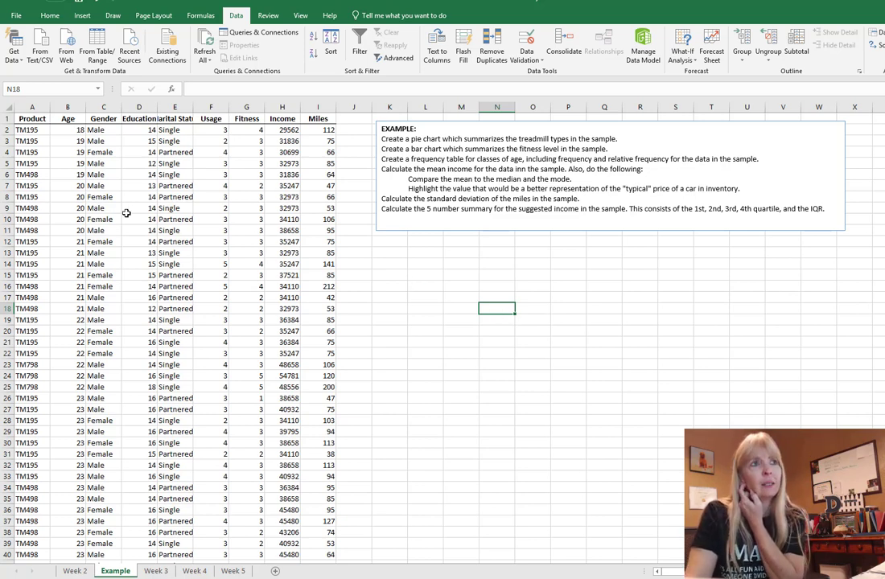
# Step: Point out the TM195, TM498 and TM798 entries in the Product column, ending at A2
pyautogui.click(37, 140)
pyautogui.click(38, 264)
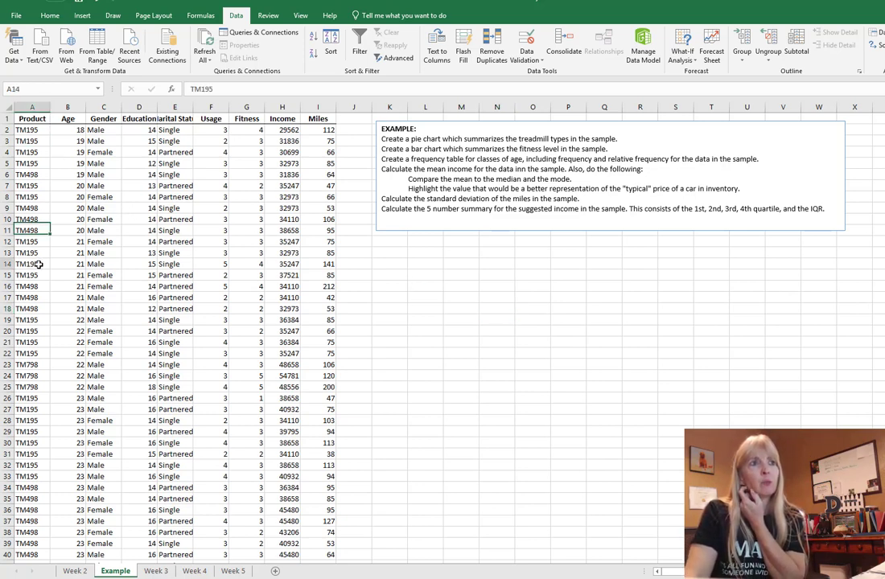
pyautogui.click(19, 376)
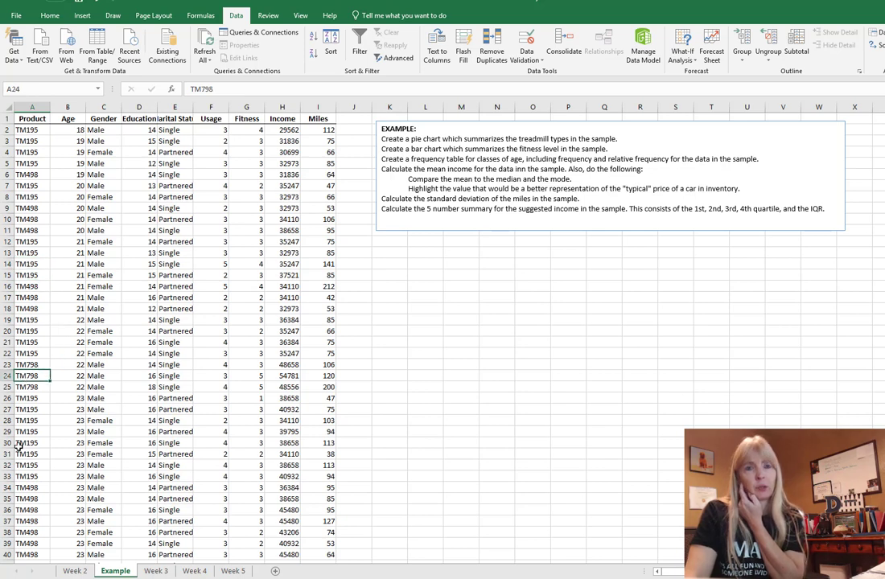
pyautogui.click(29, 141)
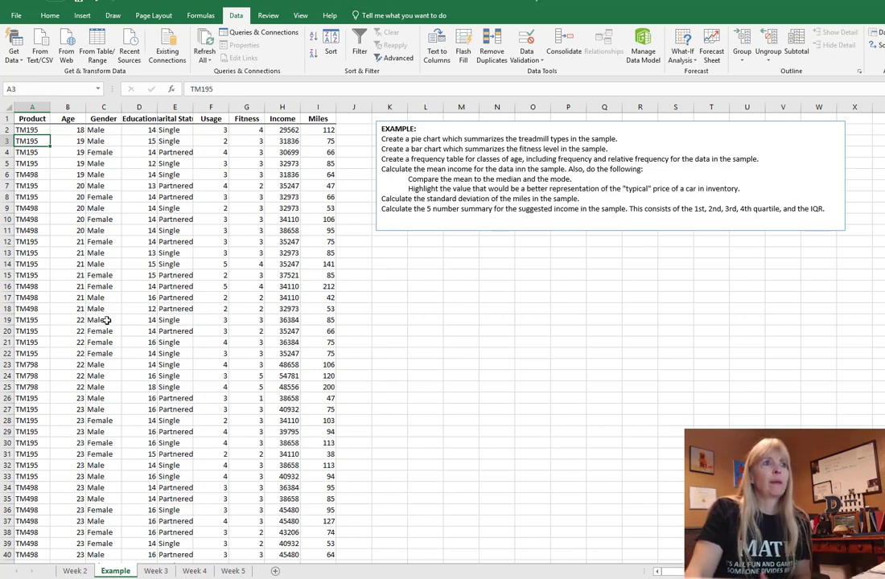
pyautogui.click(31, 219)
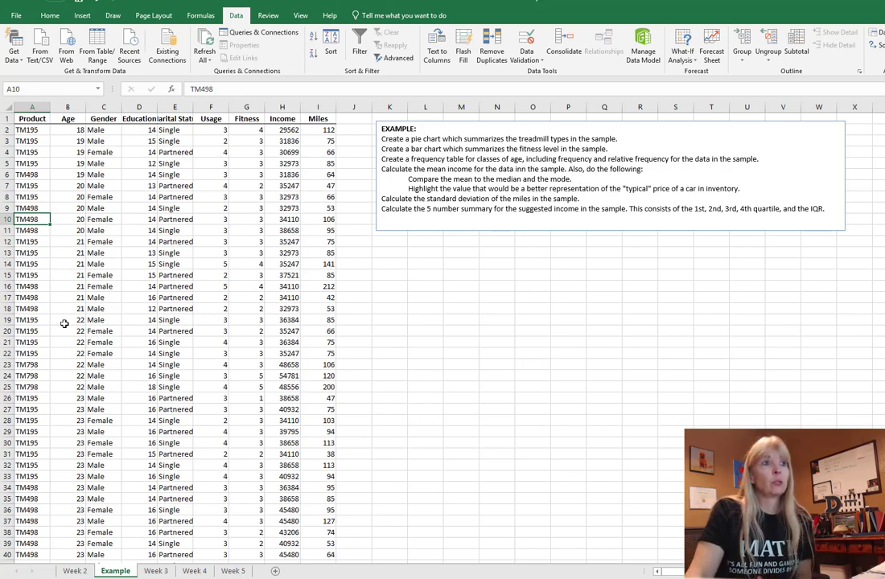
pyautogui.click(32, 376)
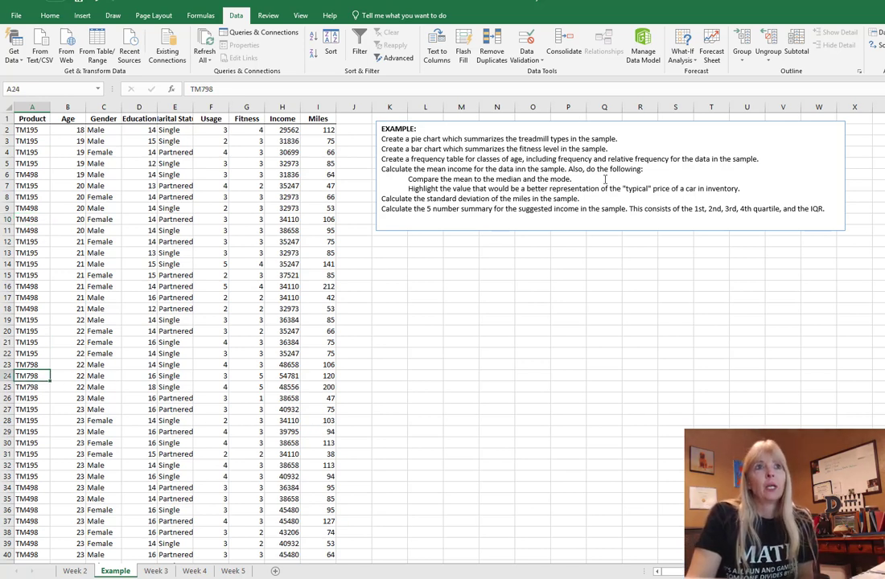
pyautogui.click(432, 262)
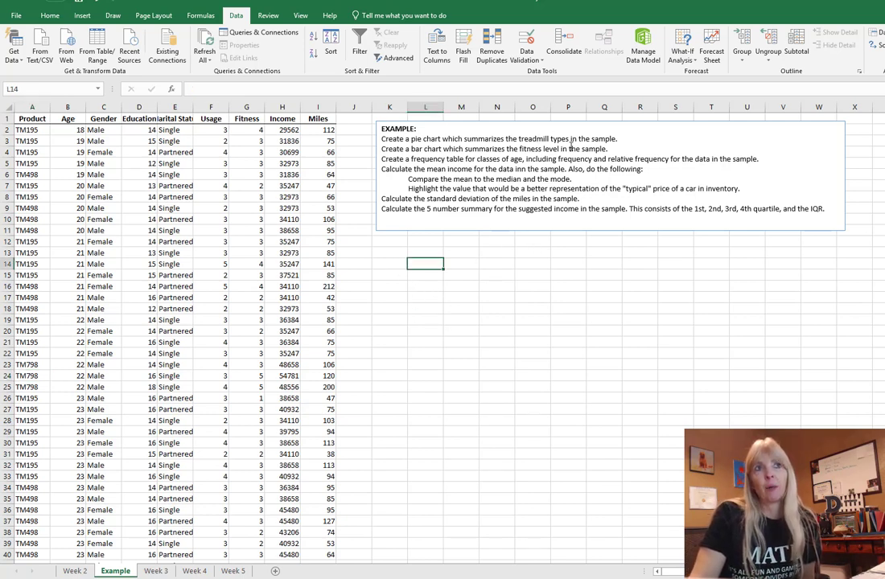
pyautogui.click(14, 134)
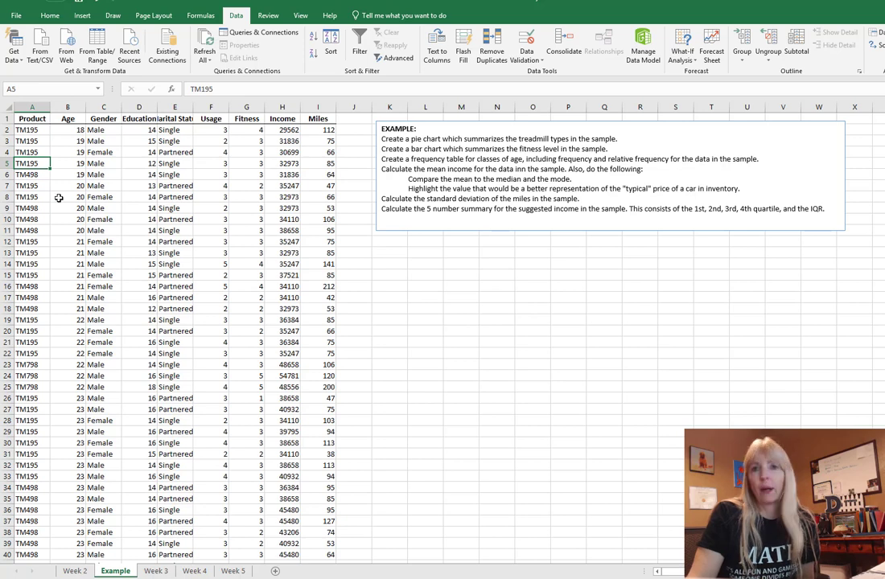
pyautogui.click(45, 161)
pyautogui.click(32, 131)
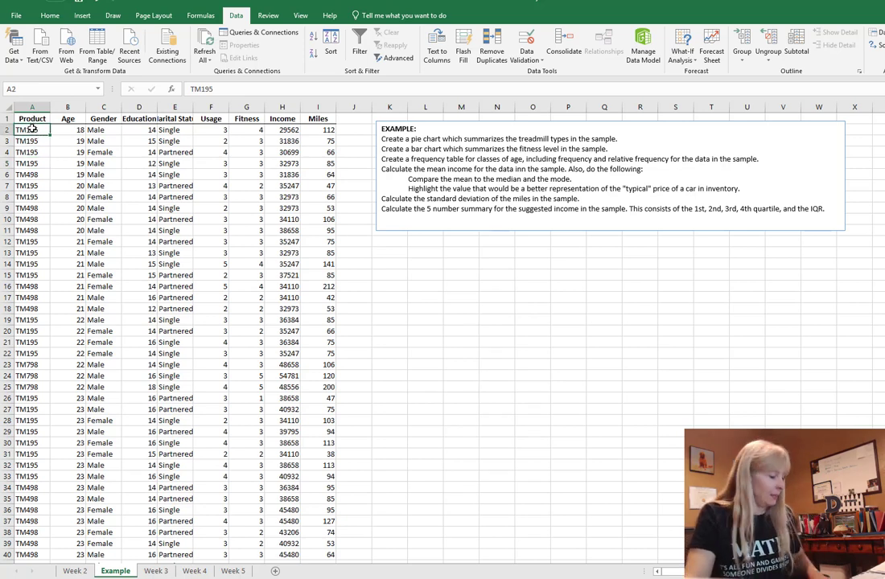
pyautogui.scroll(-20, 32, 129)
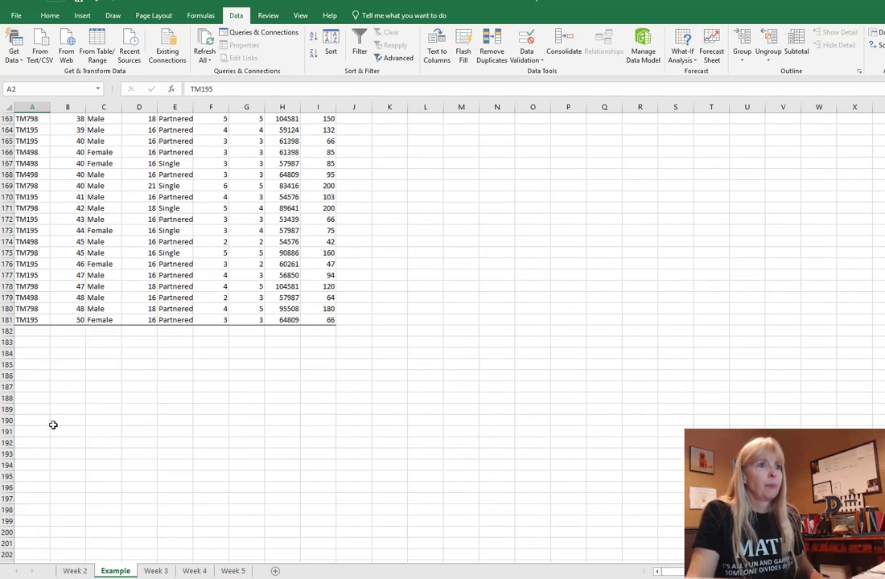
pyautogui.scroll(-8, 48, 395)
pyautogui.scroll(6, 53, 382)
pyautogui.keyDown('shift'); pyautogui.click(31, 253); pyautogui.keyUp('shift')
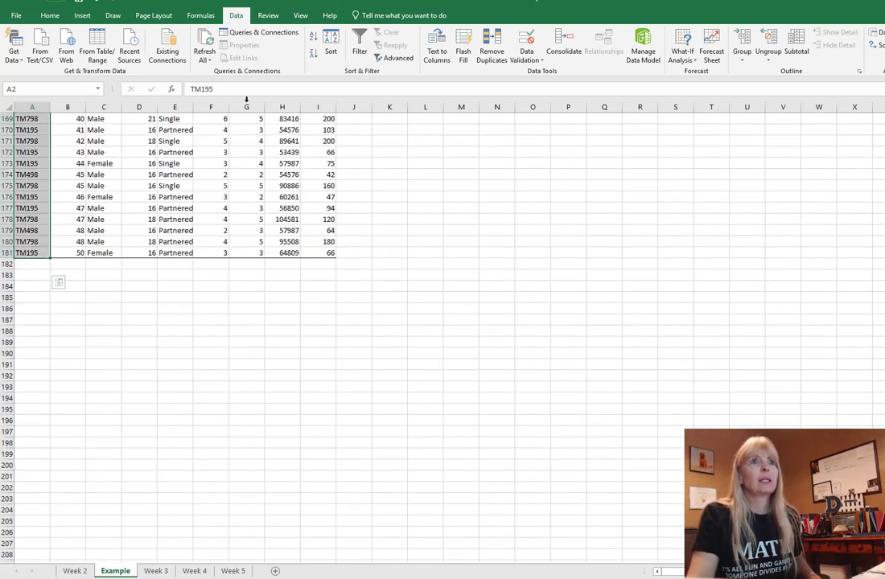
pyautogui.click(82, 15)
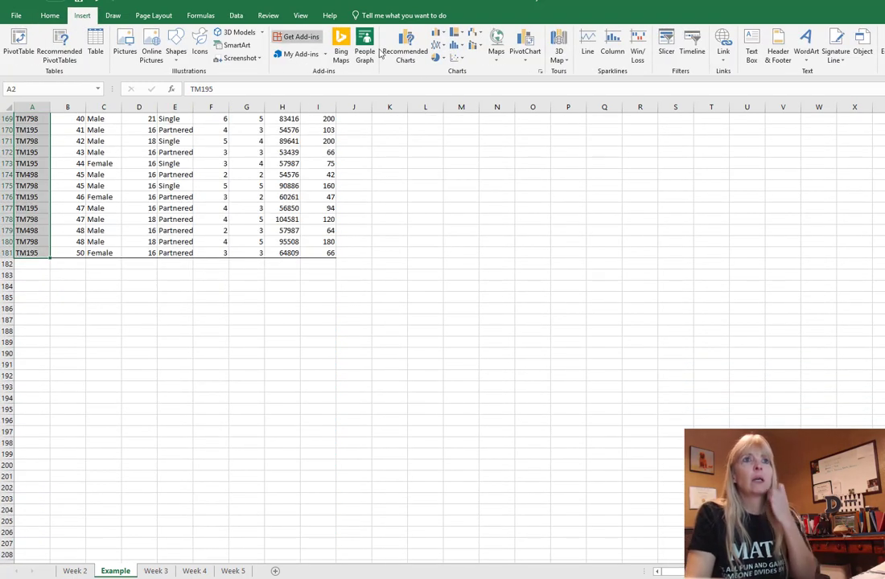
pyautogui.click(438, 58)
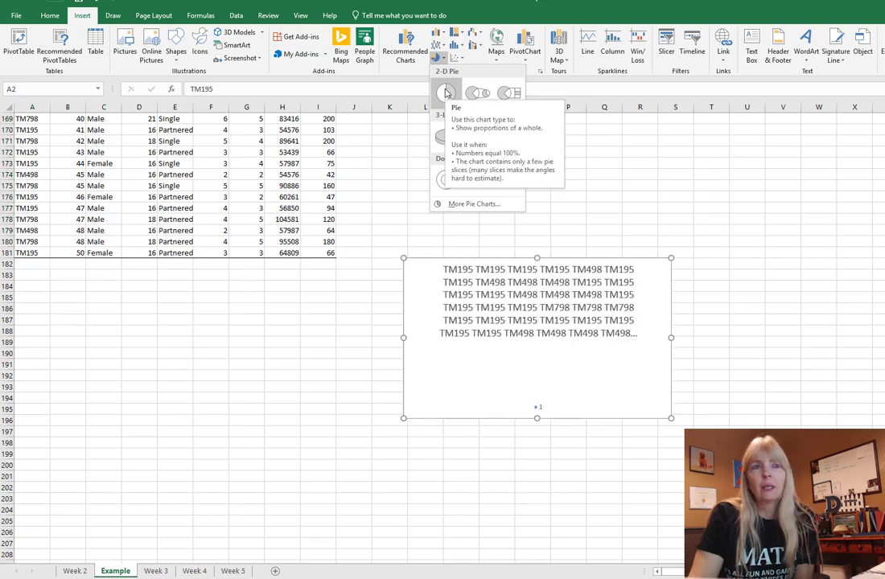
pyautogui.click(341, 341)
pyautogui.scroll(18, 340, 354)
pyautogui.scroll(20, 370, 340)
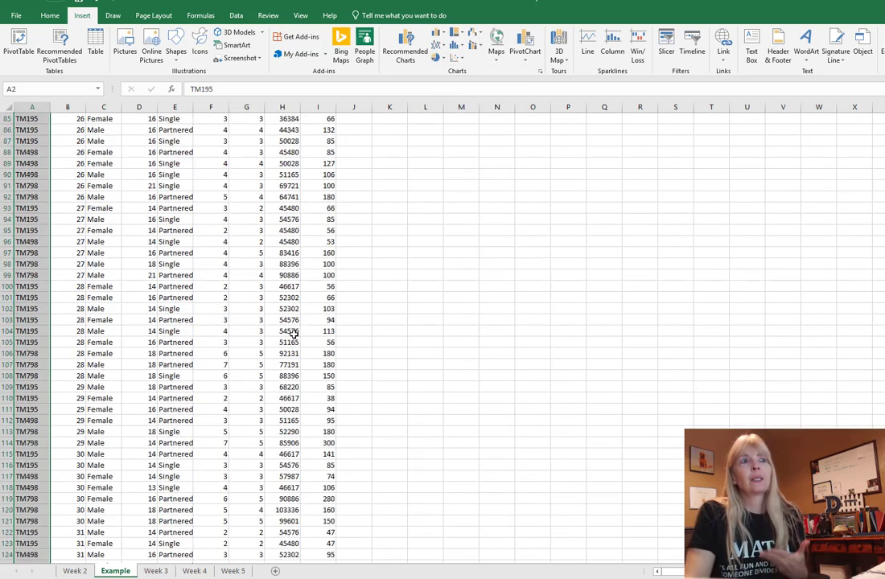
pyautogui.click(483, 341)
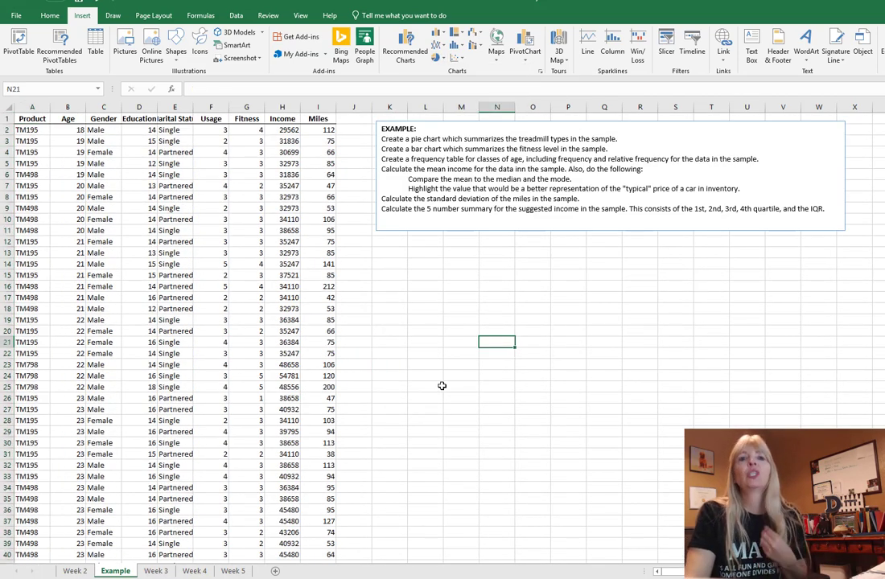
pyautogui.click(405, 268)
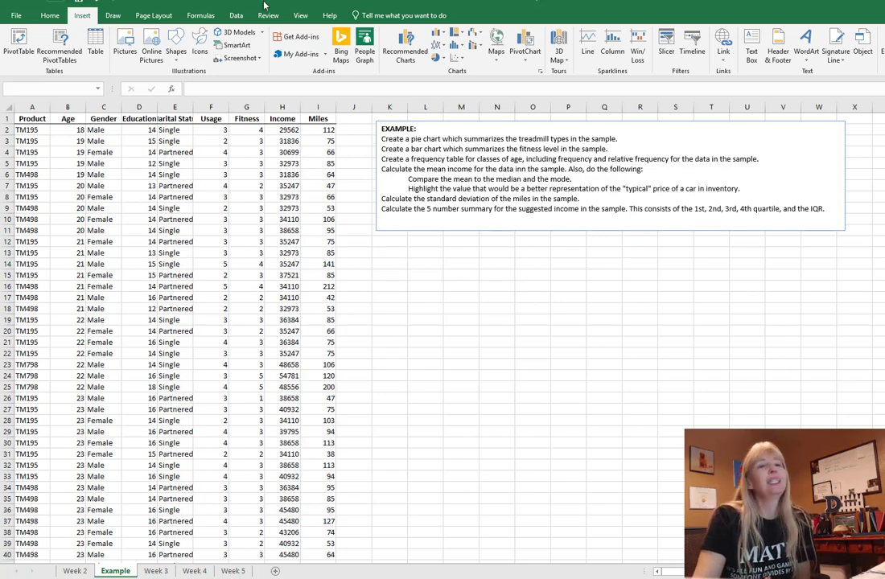
pyautogui.click(404, 265)
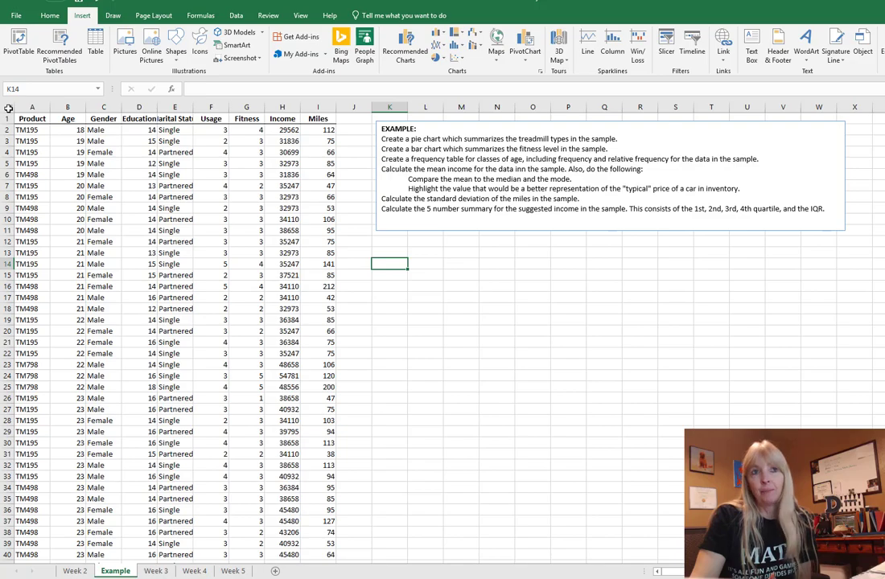
# Step: Custom-sort the whole worksheet by the Product column, A to Z
pyautogui.click(5, 107)
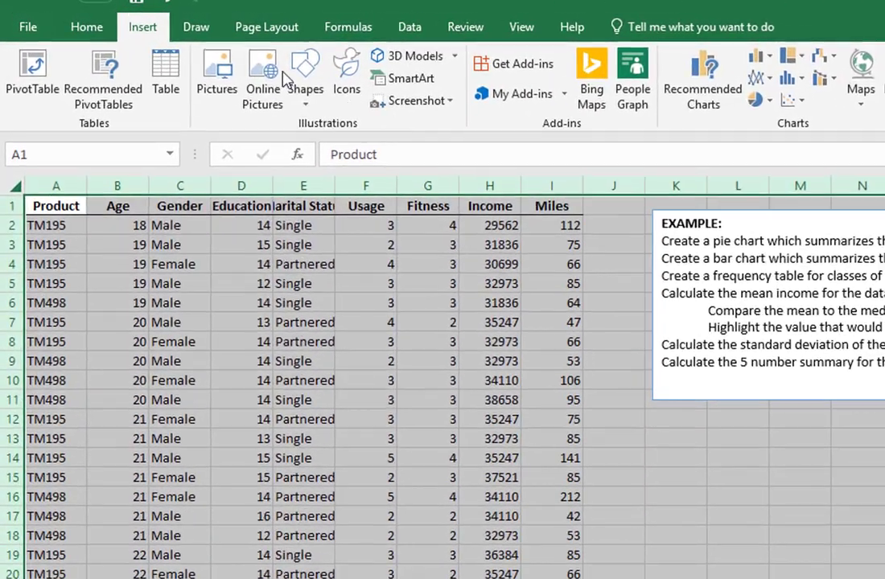
pyautogui.click(410, 27)
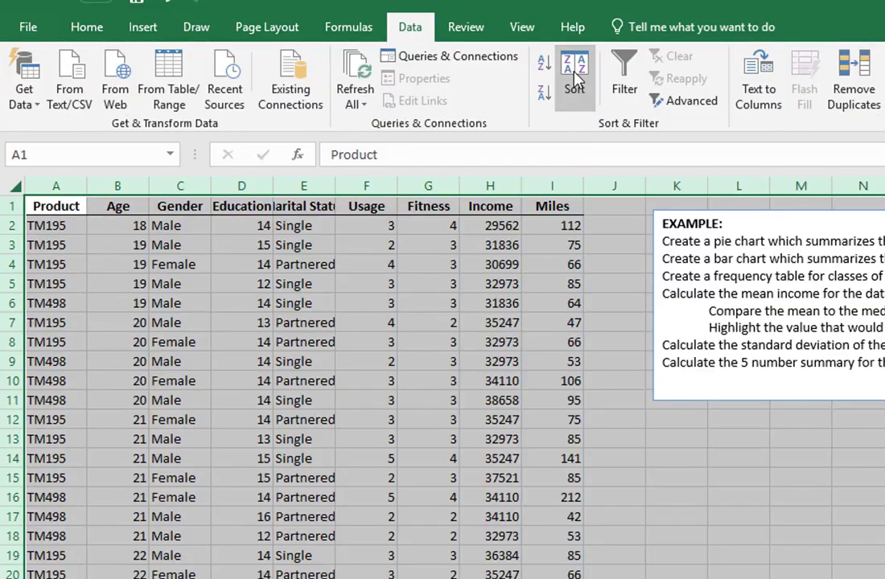
pyautogui.click(575, 77)
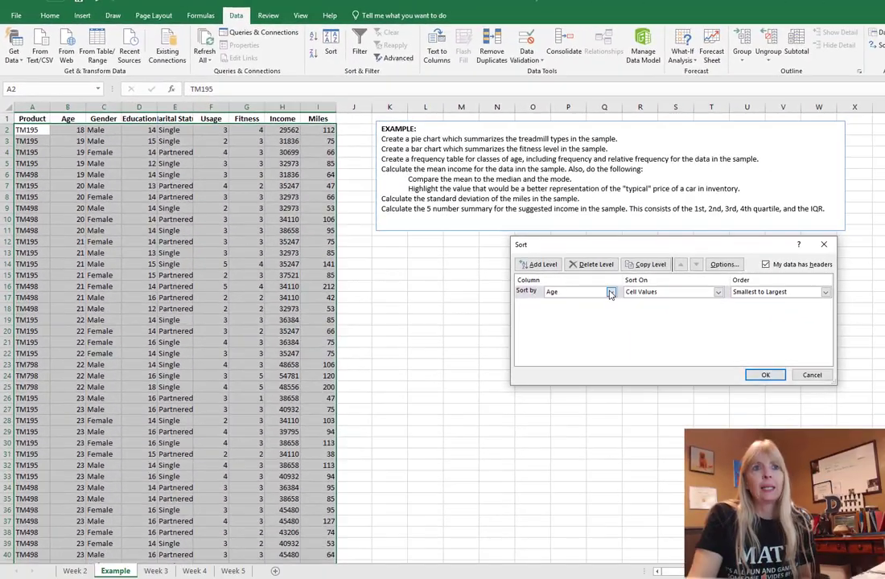
pyautogui.click(612, 292)
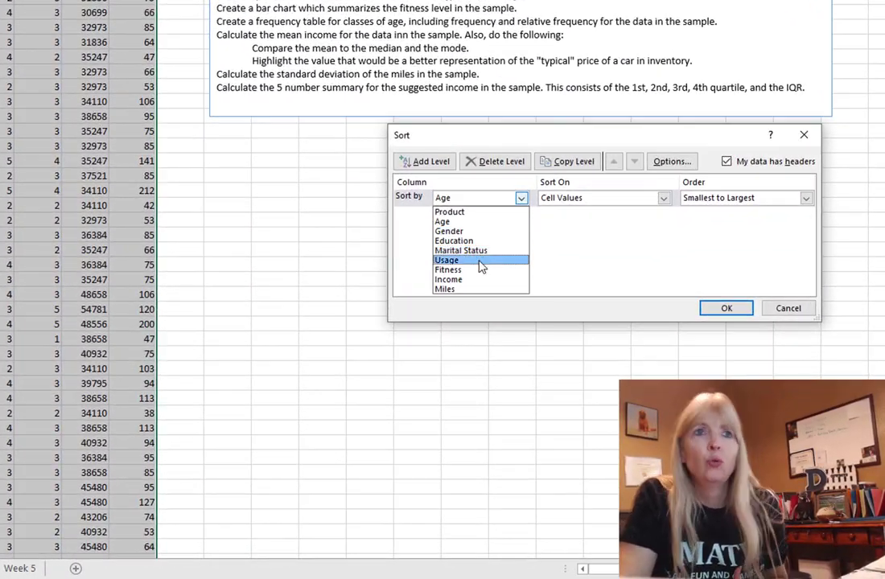
pyautogui.click(463, 214)
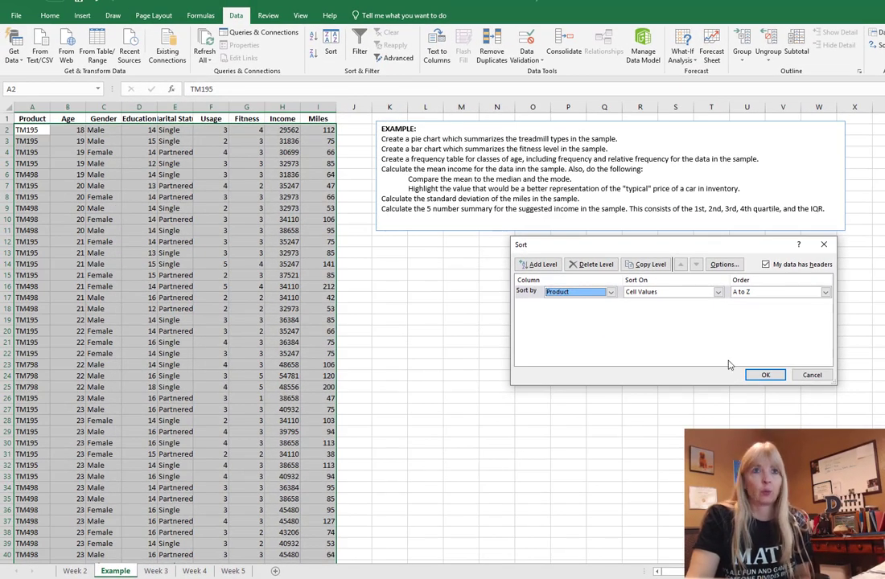
pyautogui.click(765, 375)
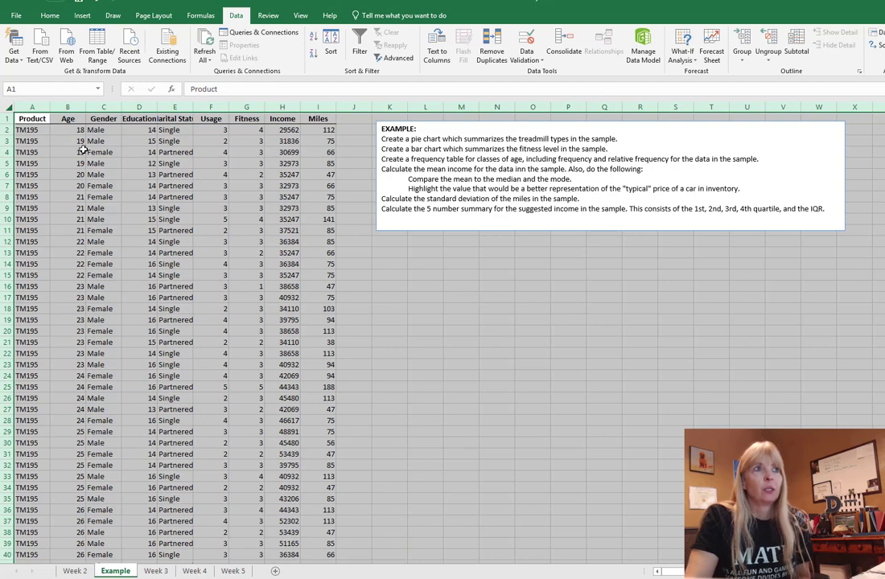
pyautogui.click(35, 136)
pyautogui.scroll(-18, 36, 378)
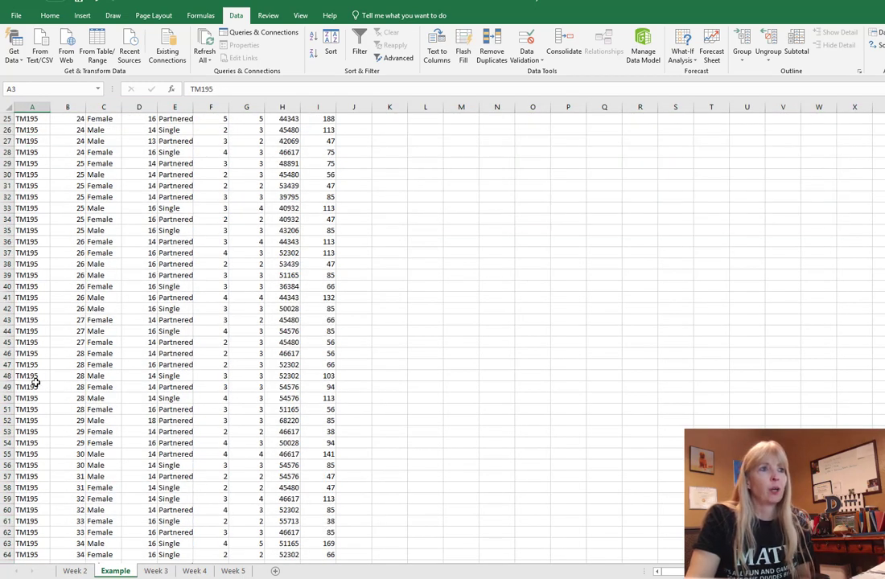
pyautogui.scroll(-20, 38, 370)
pyautogui.scroll(6, 54, 287)
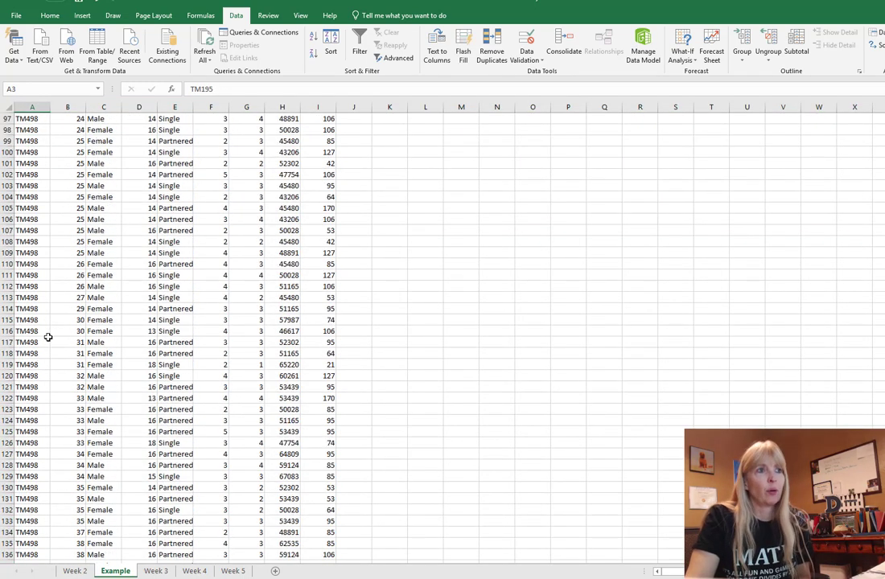
pyautogui.scroll(-20, 47, 334)
pyautogui.scroll(20, 483, 343)
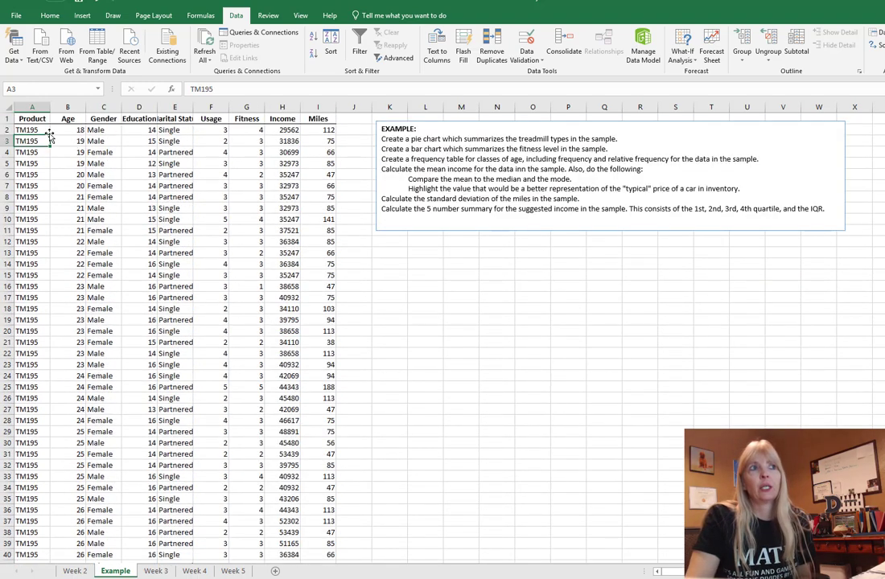
pyautogui.click(417, 274)
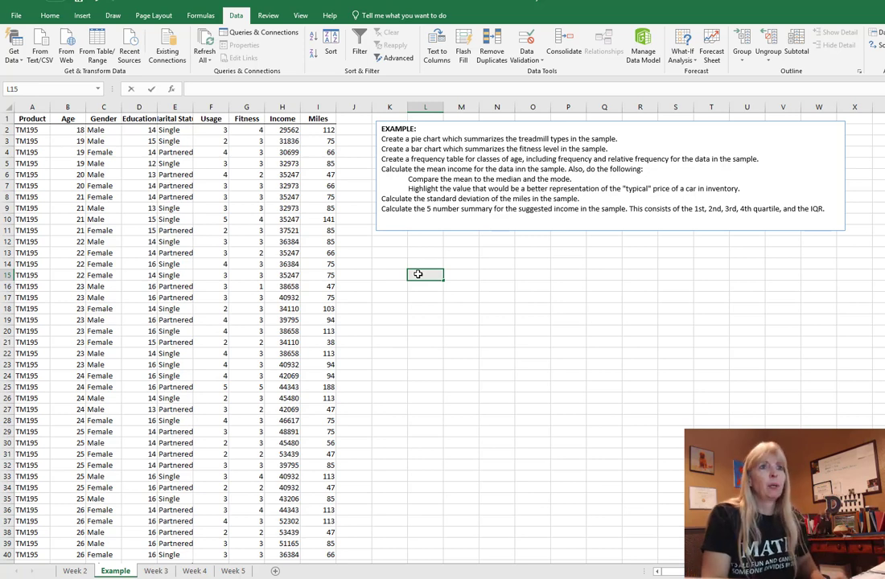
# Step: Enter the treadmill types TM195, TM498 and TM798 in cells L15, L16 and L17
pyautogui.write('TM195')
pyautogui.press('Return')
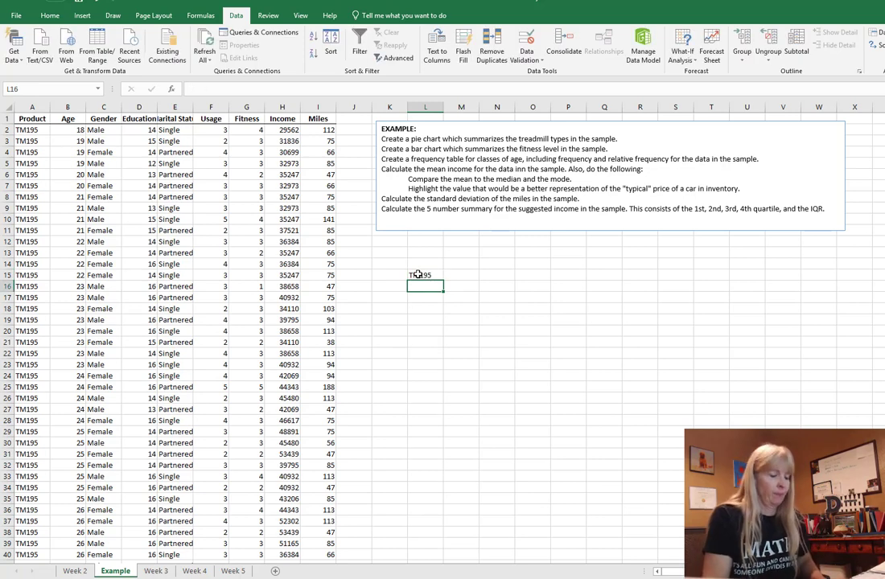
pyautogui.write('TM498')
pyautogui.press('Return')
pyautogui.scroll(-1, 148, 323)
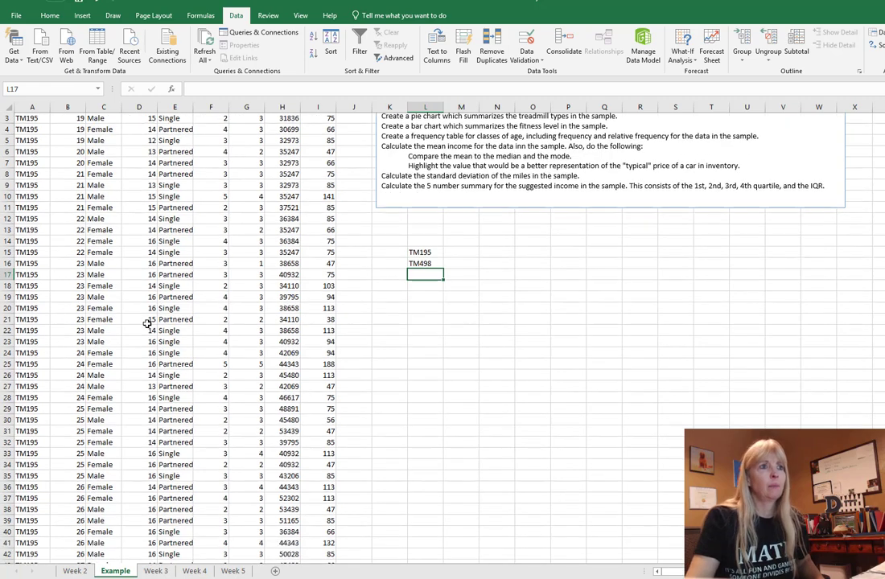
pyautogui.scroll(-20, 147, 324)
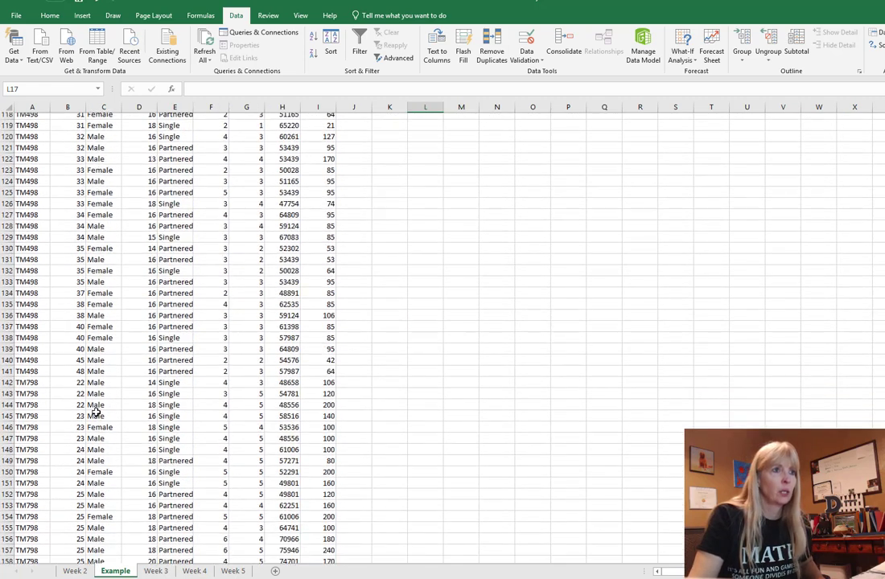
pyautogui.scroll(-1, 95, 412)
pyautogui.scroll(20, 140, 389)
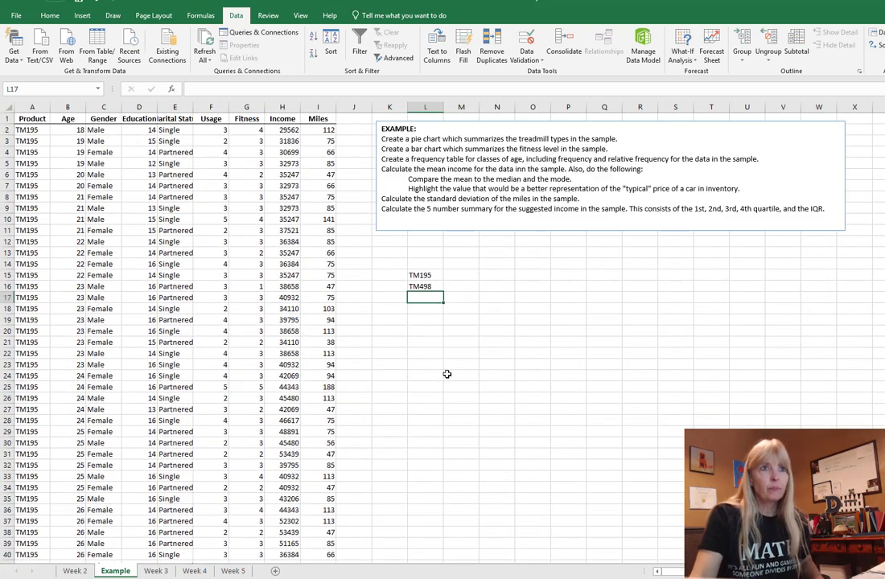
pyautogui.write('TM79')
pyautogui.press('BackSpace')
pyautogui.write('798')
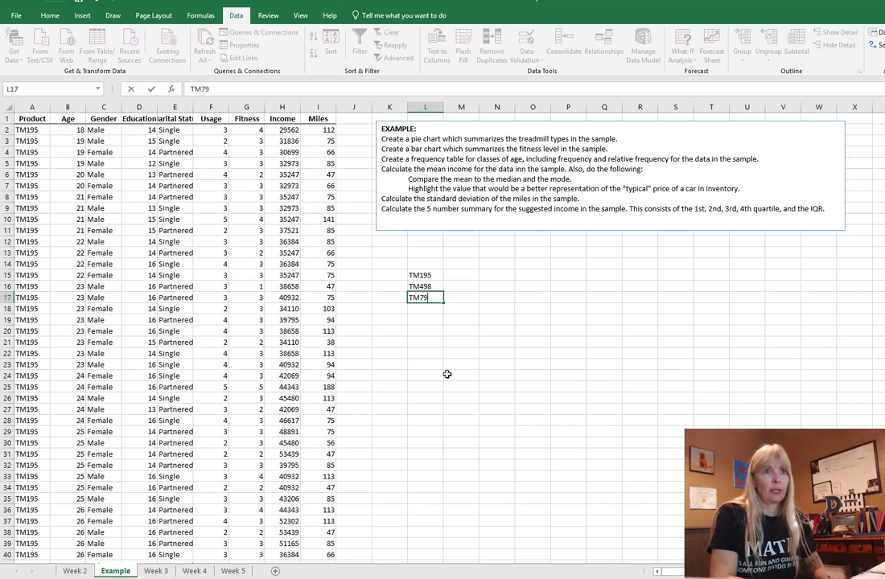
pyautogui.press('Return')
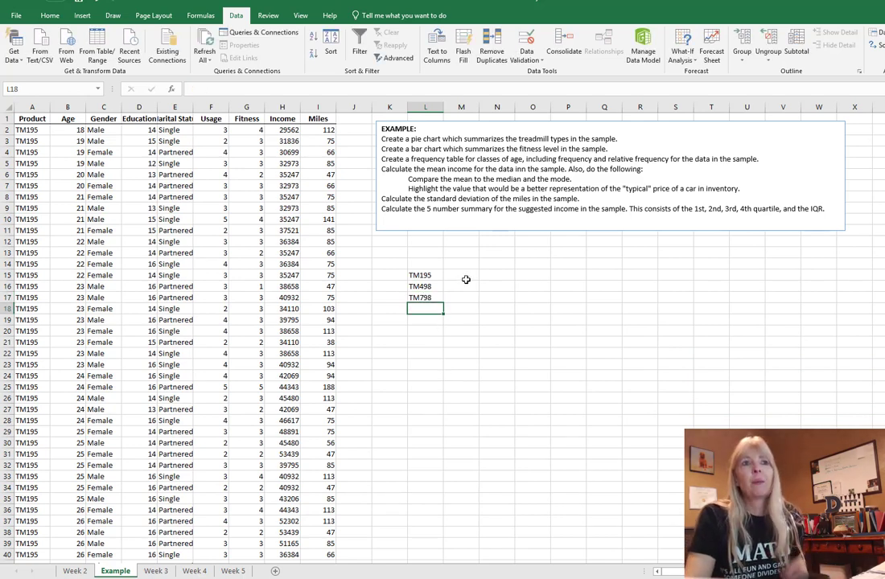
pyautogui.click(463, 262)
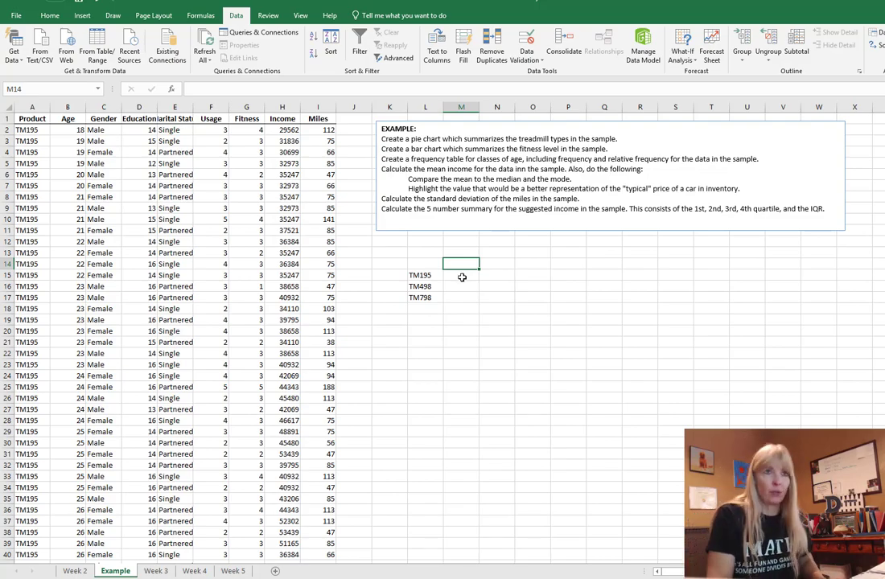
# Step: Type the headings 'count' in M14 and 'total' in N14, then return to the sheet top
pyautogui.write('count')
pyautogui.press('Tab')
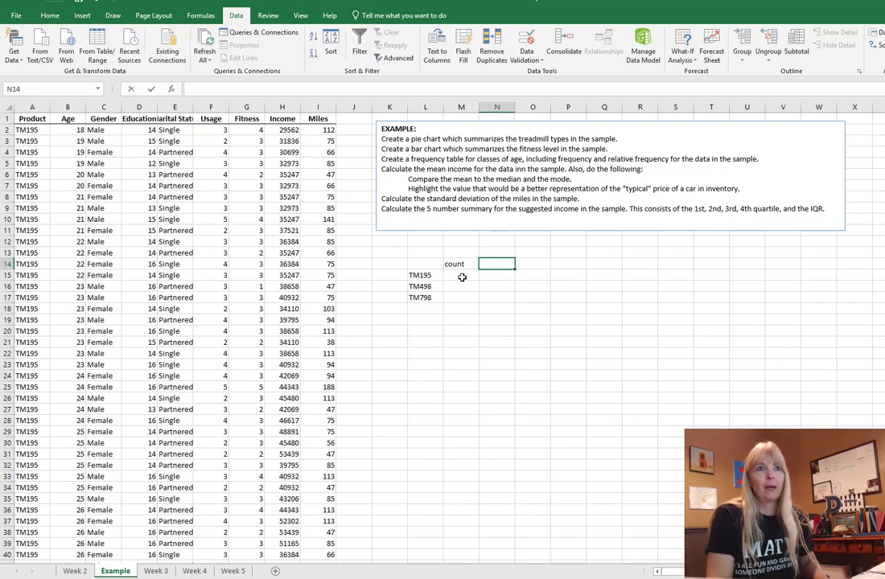
pyautogui.write('total')
pyautogui.press('Return')
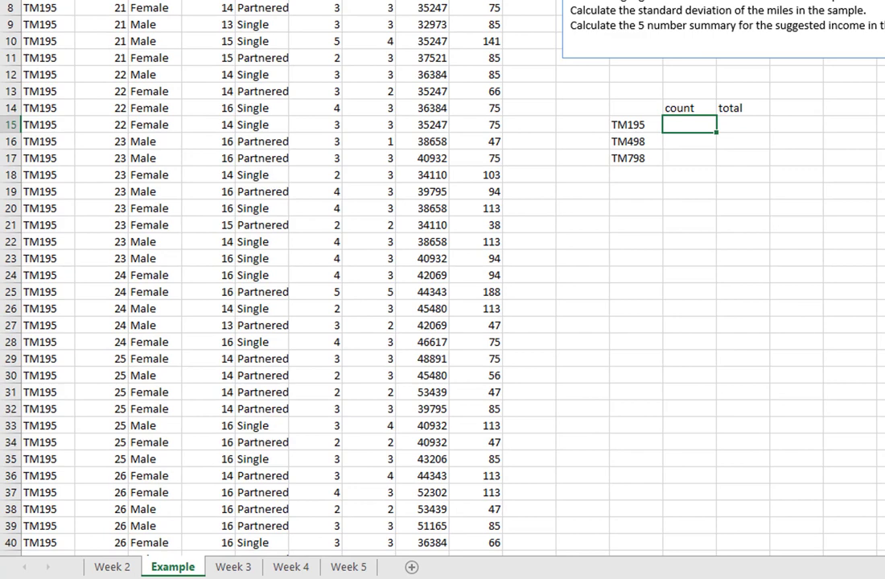
pyautogui.scroll(-20, 451, 291)
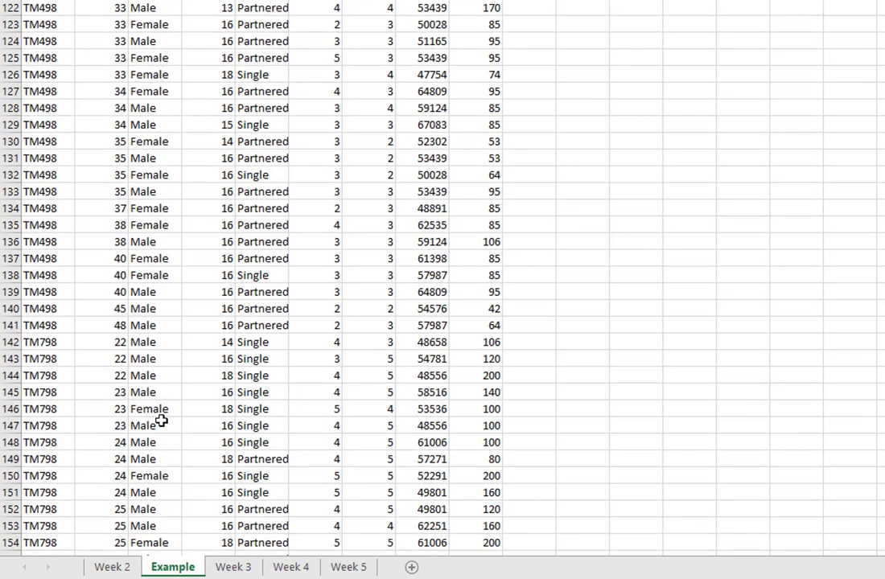
pyautogui.scroll(-14, 161, 421)
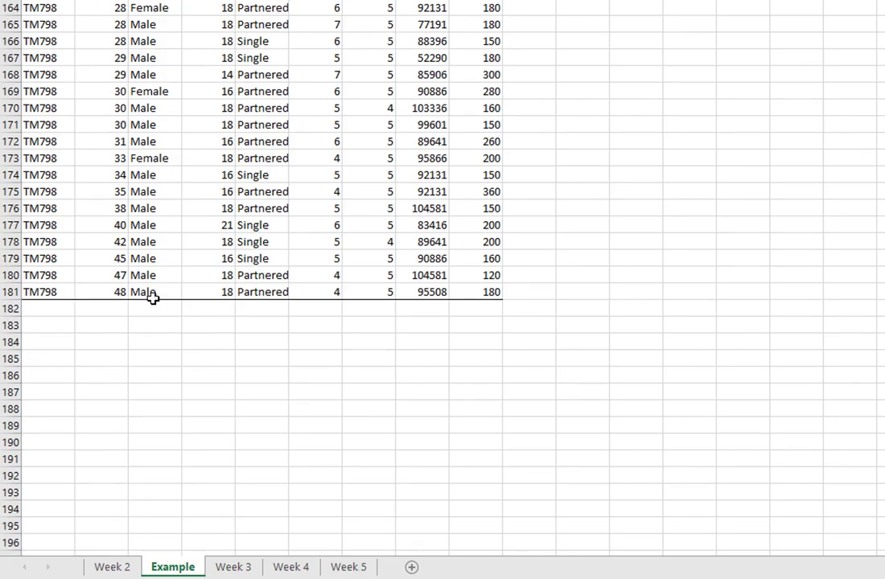
pyautogui.hotkey('ctrl', 'Home')
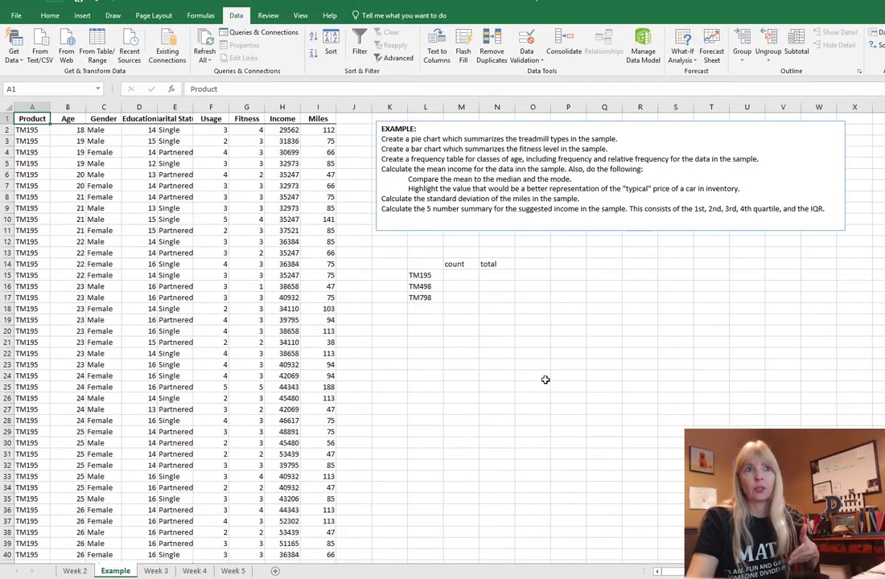
# Step: Enter 180 as the total in N15, N16 and N17
pyautogui.click(498, 276)
pyautogui.write('1')
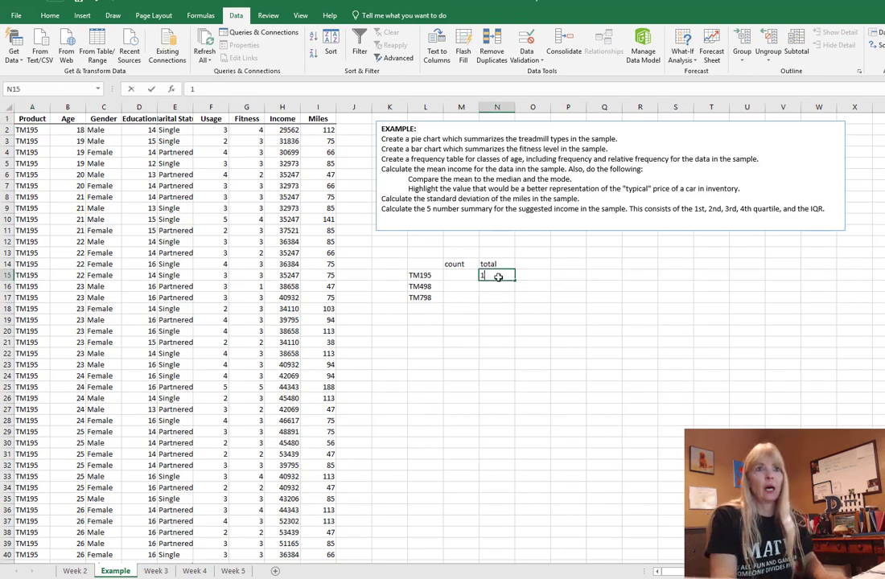
pyautogui.write('80')
pyautogui.press('Return')
pyautogui.write('180')
pyautogui.press('Return')
pyautogui.write('180')
pyautogui.hotkey('ctrl', 'Return')
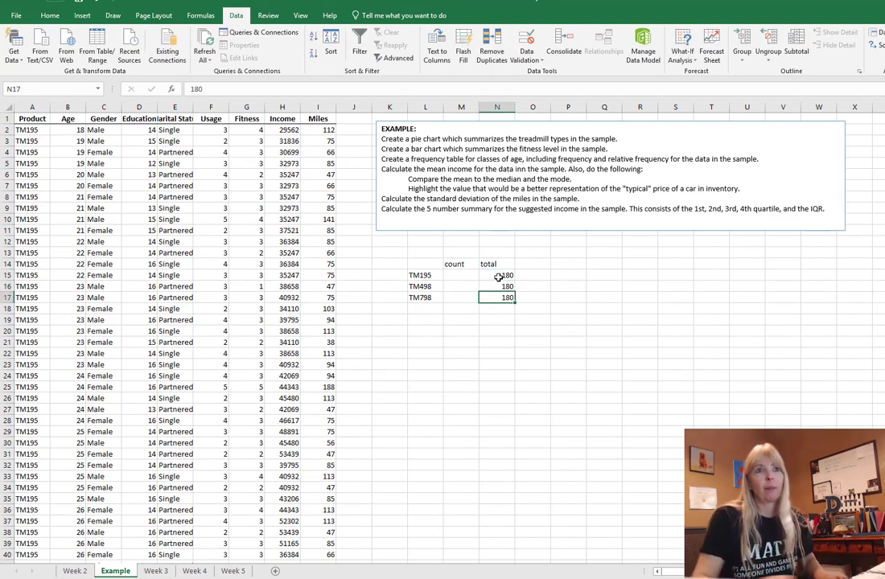
pyautogui.press('Return')
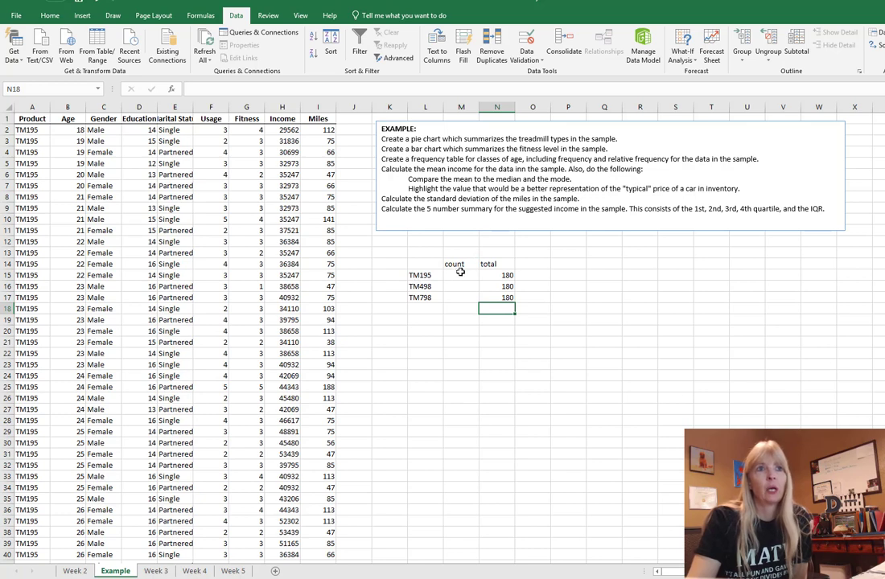
# Step: Inspect the TM195 rows from A2 downward before filling in the M15 count
pyautogui.click(461, 275)
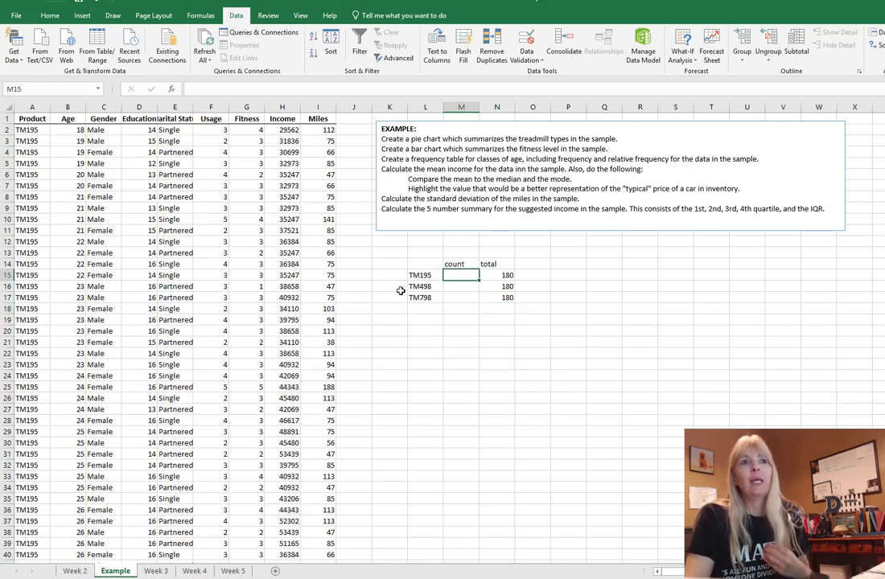
pyautogui.click(40, 130)
pyautogui.press('Down')
pyautogui.press('Down')
pyautogui.press('Down')
pyautogui.press('Down')
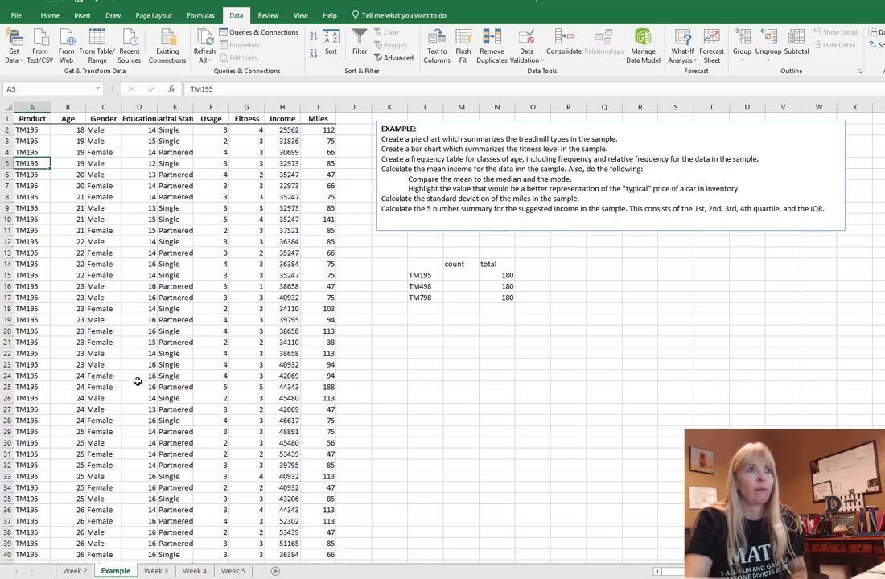
pyautogui.click(462, 277)
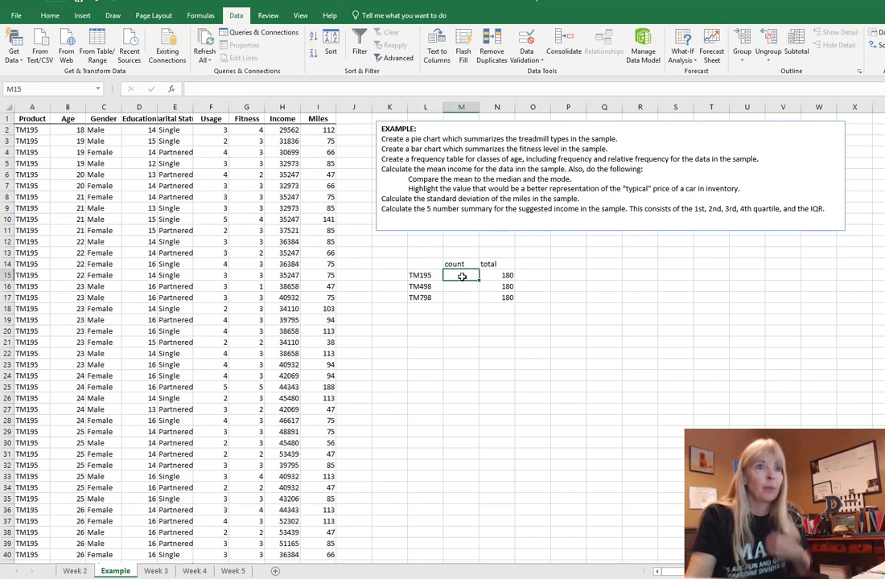
# Step: Enter =COUNTA(A2:A81) in M15 to count the 80 TM195 product entries
pyautogui.write('=')
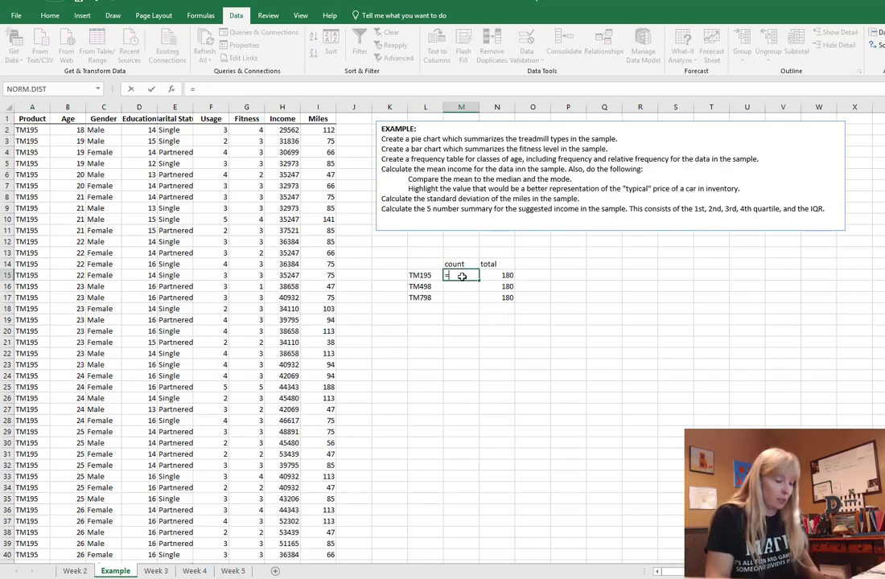
pyautogui.write('count')
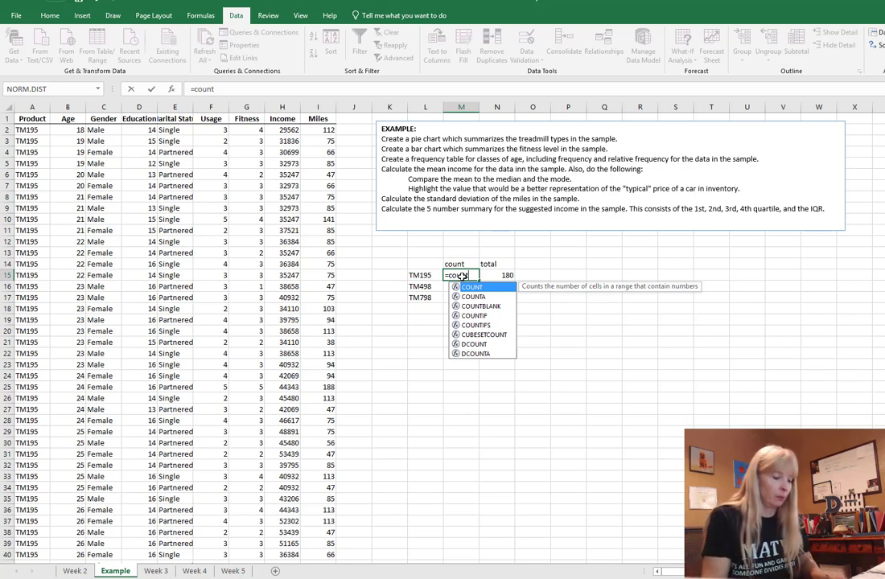
pyautogui.write('a')
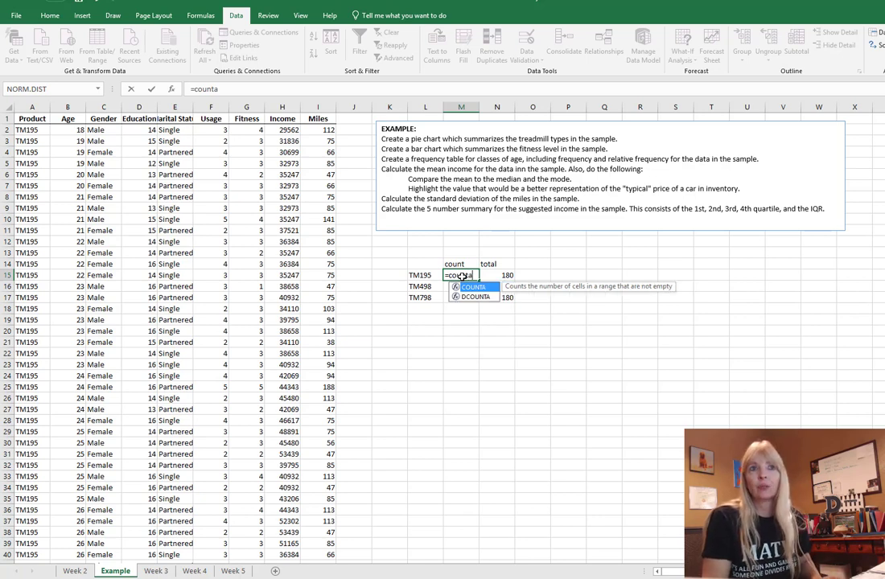
pyautogui.write('(')
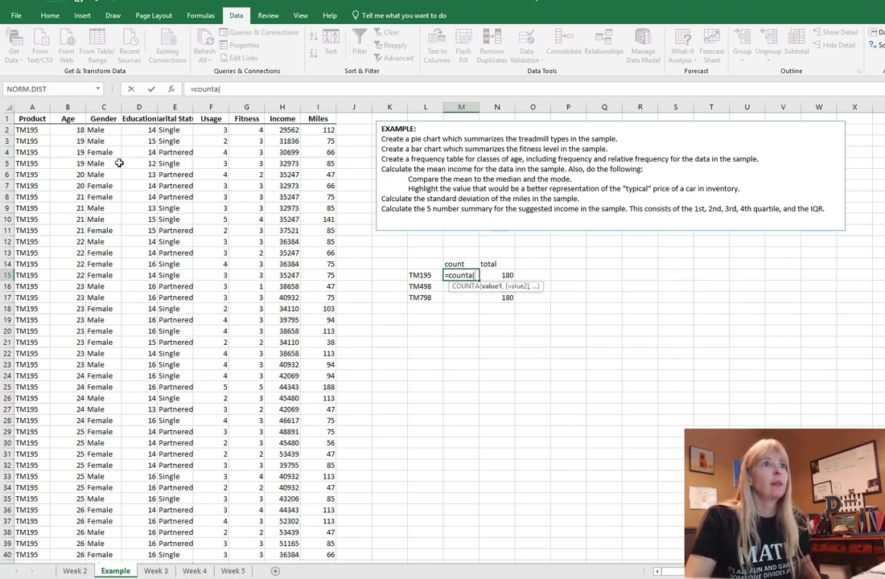
pyautogui.click(28, 130)
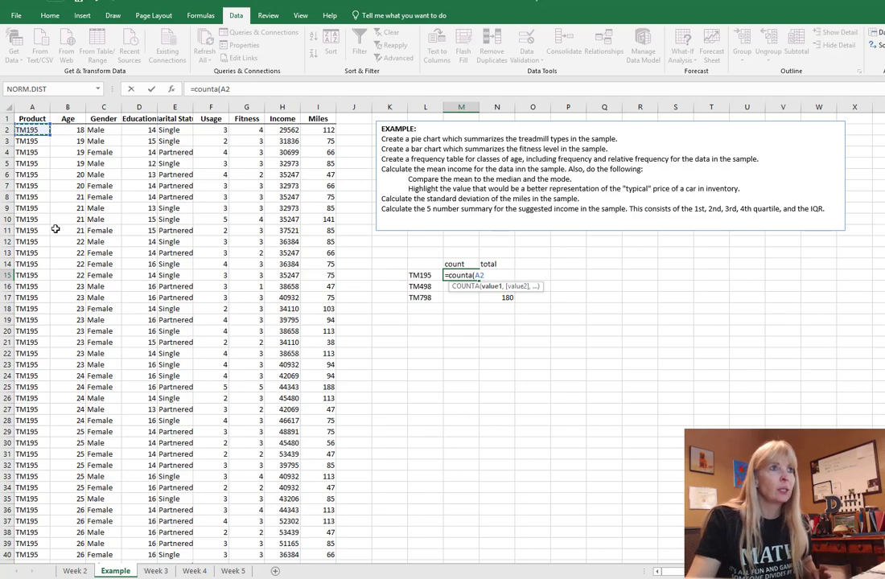
pyautogui.moveTo(43, 137); pyautogui.dragTo(24, 298)
pyautogui.scroll(20, 587, 469)
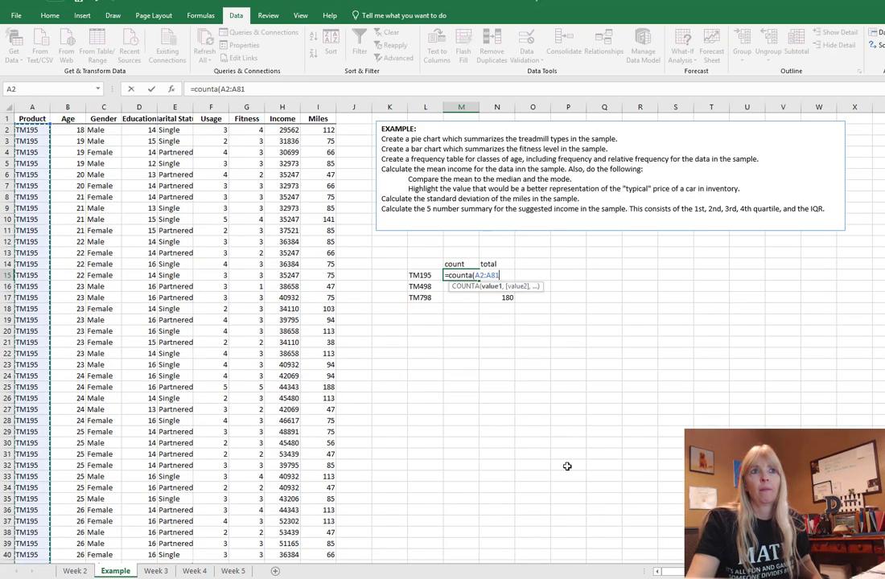
pyautogui.write(')')
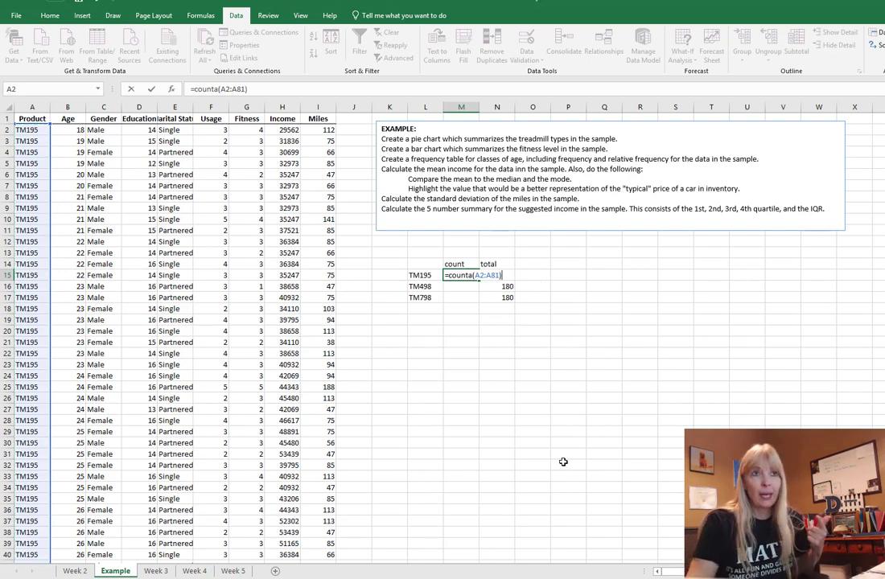
pyautogui.press('Return')
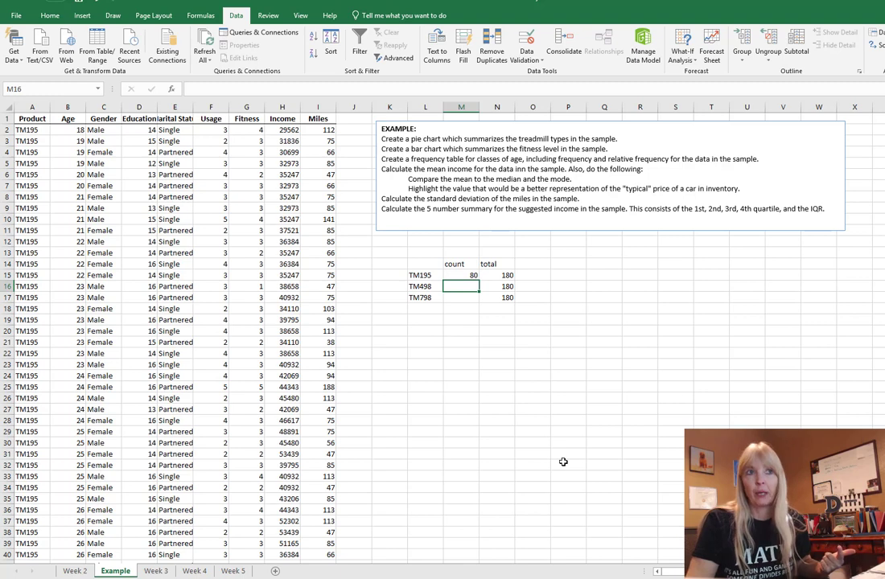
# Step: Enter =COUNTA(A82:A141) in M16 for a TM498 count of 60, then recheck its range
pyautogui.write('=')
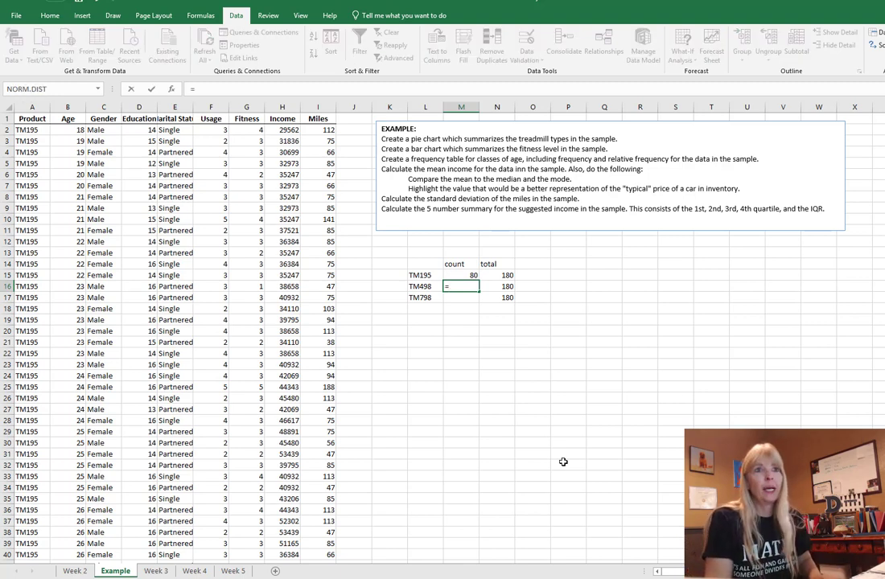
pyautogui.write('counta(')
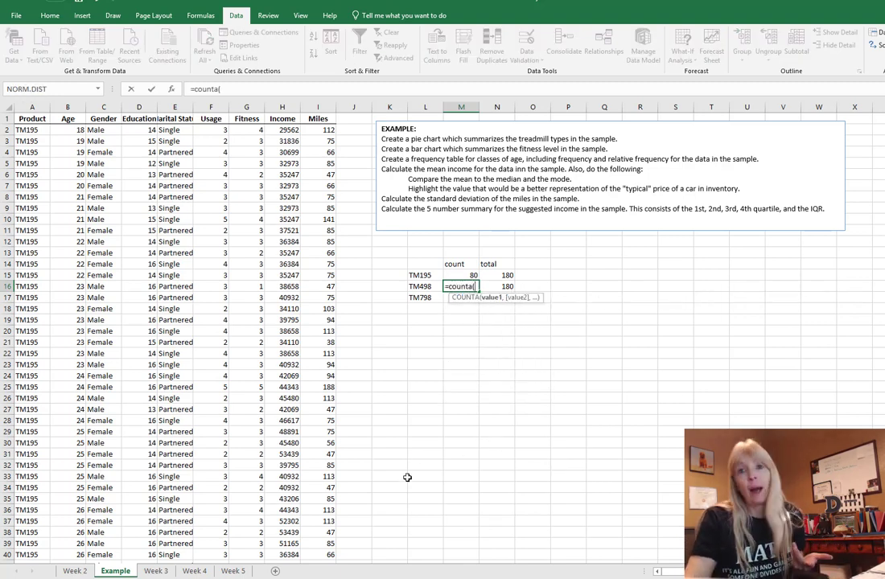
pyautogui.scroll(-20, 60, 433)
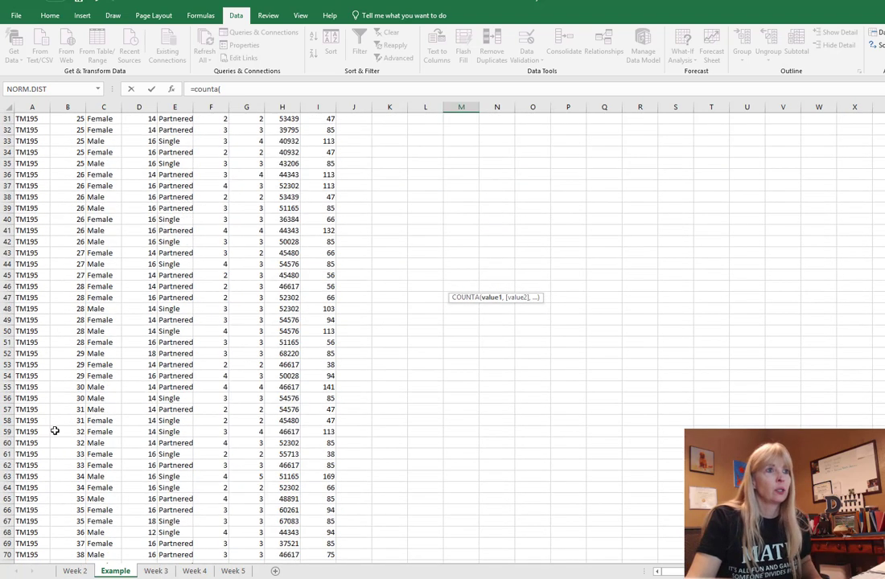
pyautogui.scroll(8, 50, 421)
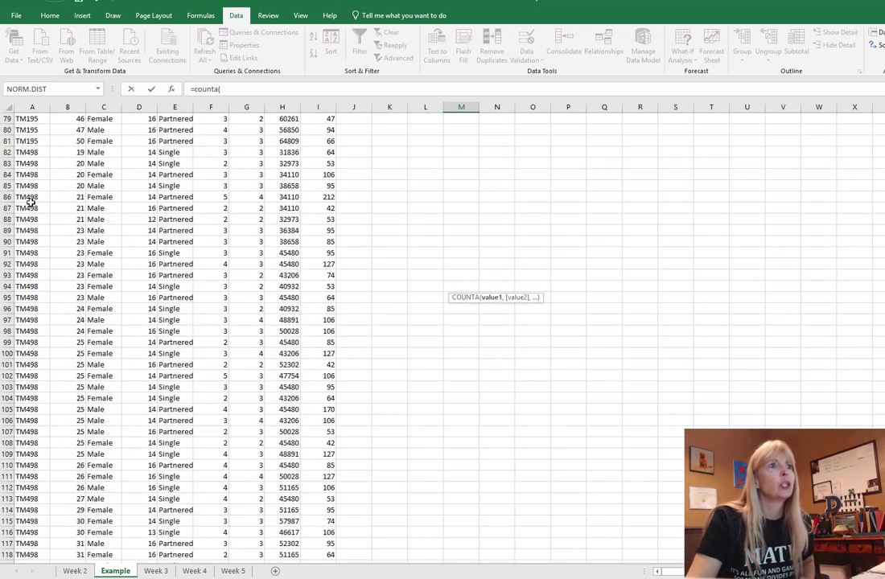
pyautogui.moveTo(29, 153); pyautogui.dragTo(27, 477)
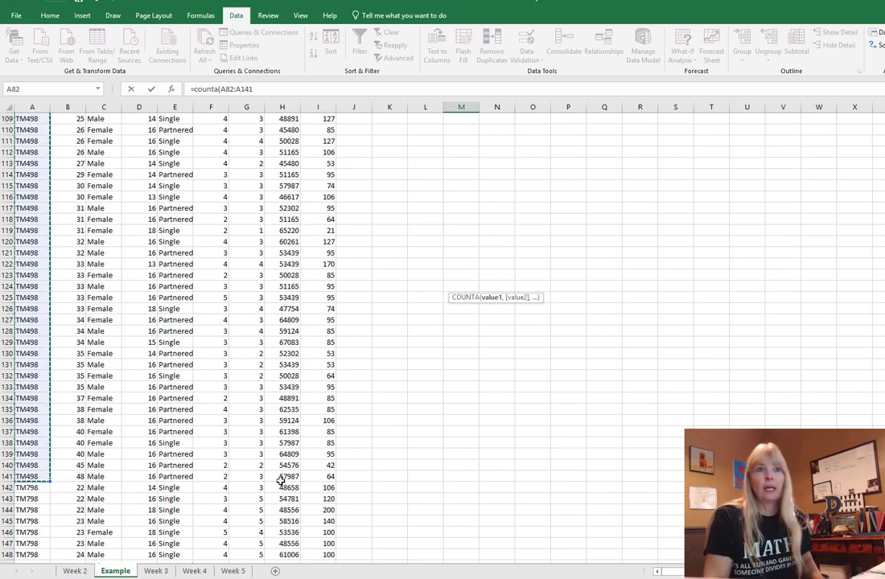
pyautogui.write(')')
pyautogui.press('Escape')
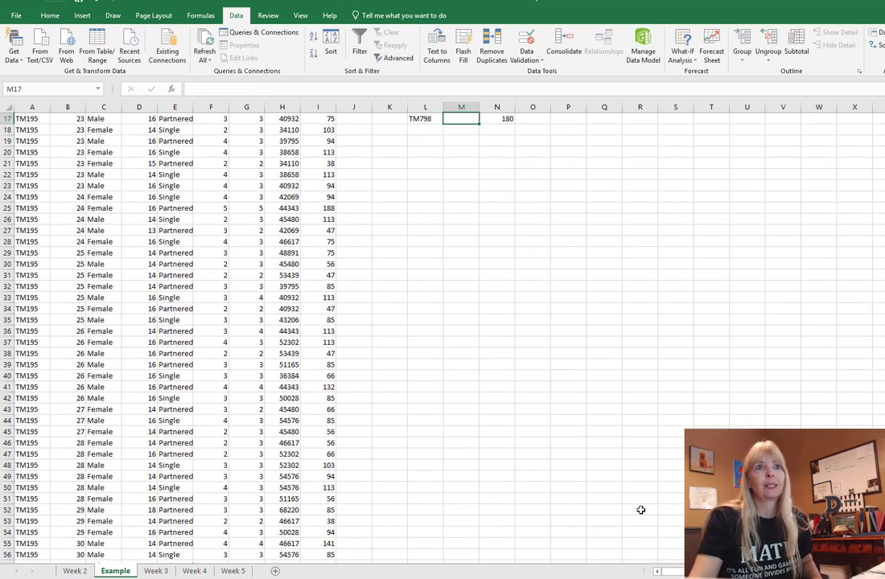
pyautogui.scroll(5, 487, 302)
pyautogui.doubleClick(473, 289)
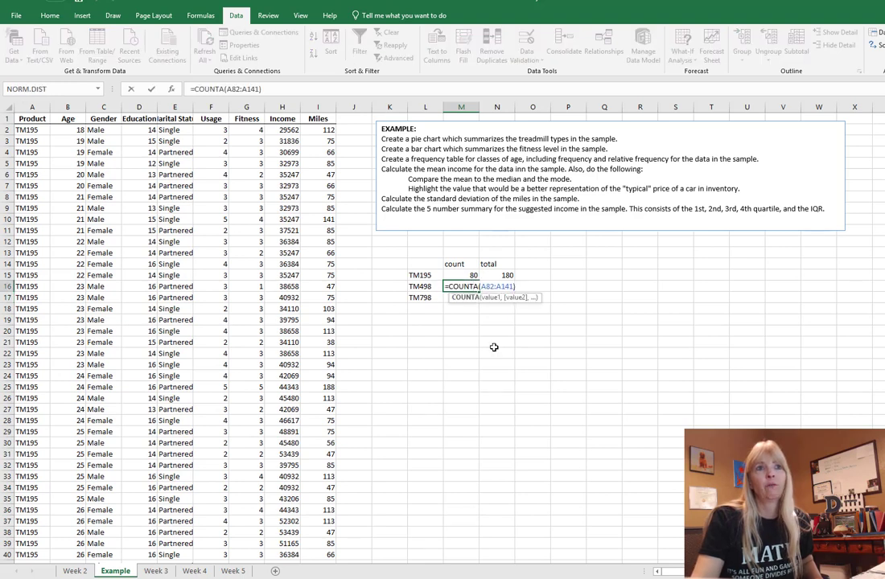
pyautogui.press('Escape')
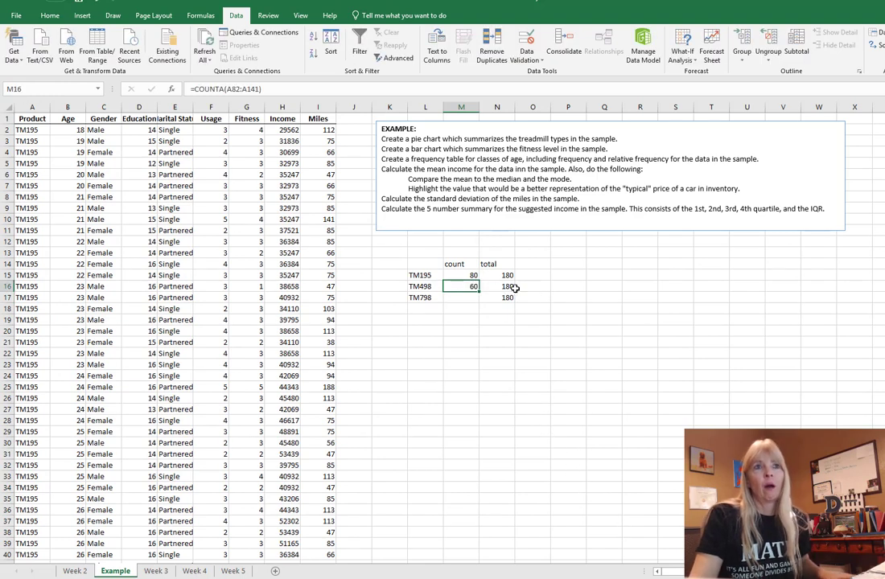
# Step: Enter =COUNTA(A142:A181) in M17 to count the 40 TM798 entries
pyautogui.click(473, 302)
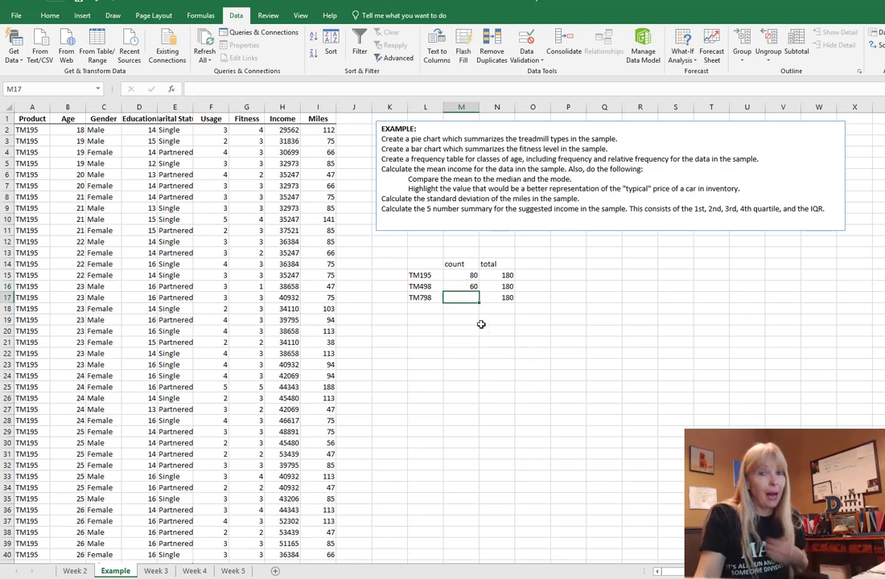
pyautogui.write('=')
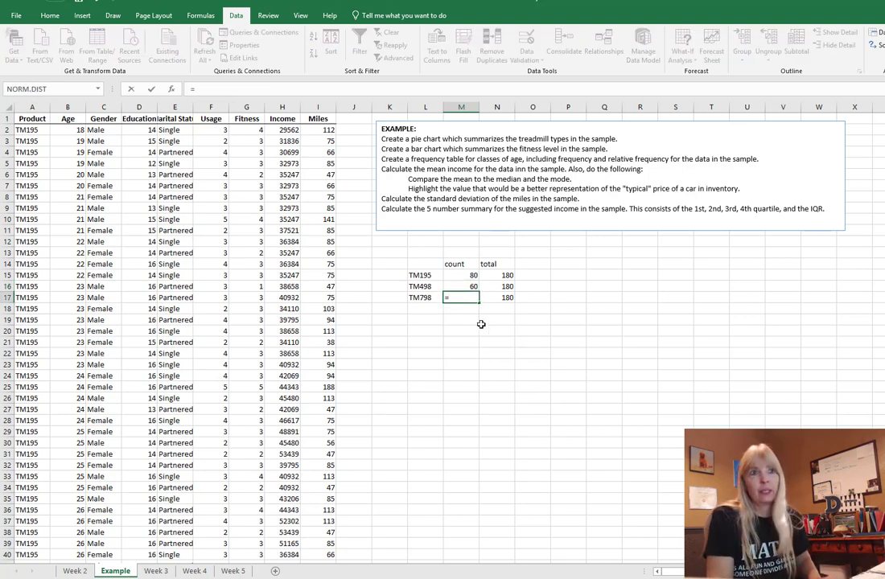
pyautogui.write('counta(')
pyautogui.scroll(-8, 77, 427)
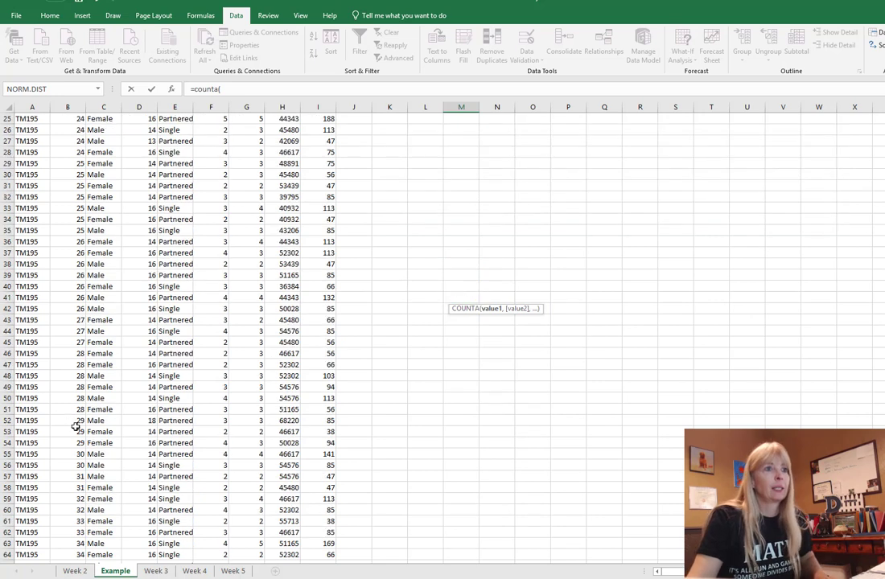
pyautogui.scroll(-20, 77, 427)
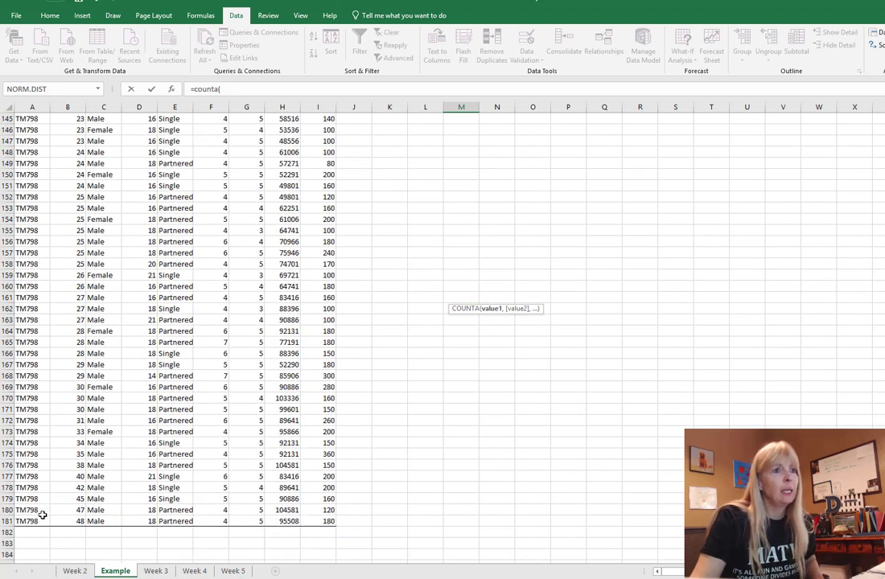
pyautogui.moveTo(29, 522); pyautogui.dragTo(34, 185)
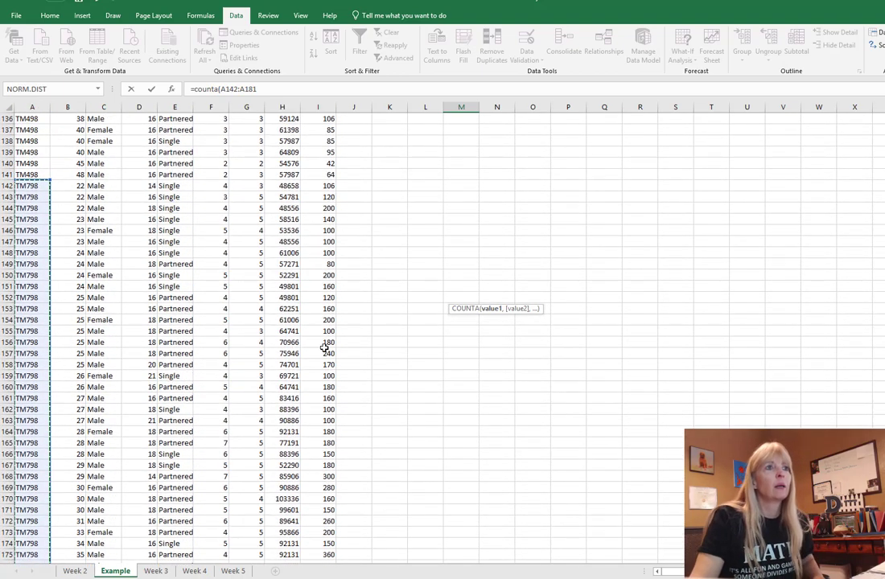
pyautogui.scroll(20, 454, 490)
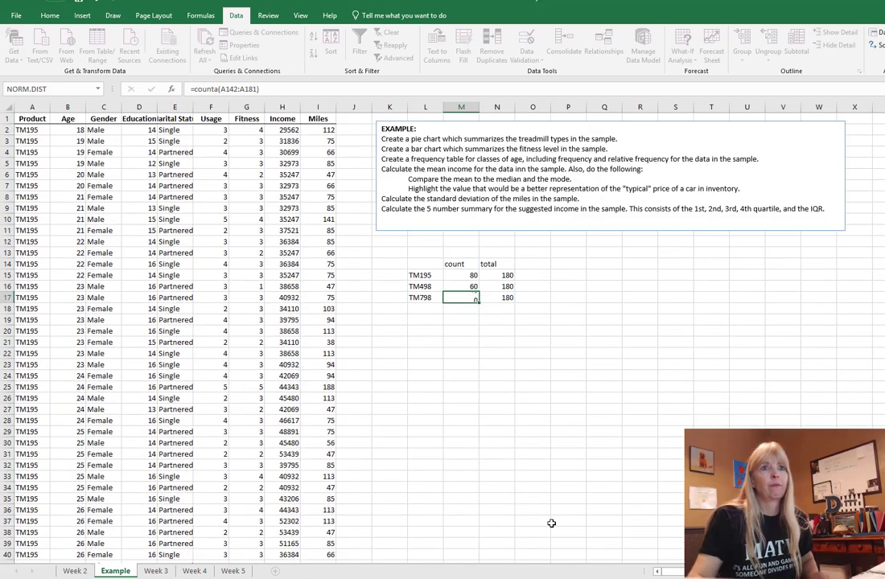
pyautogui.press('Return')
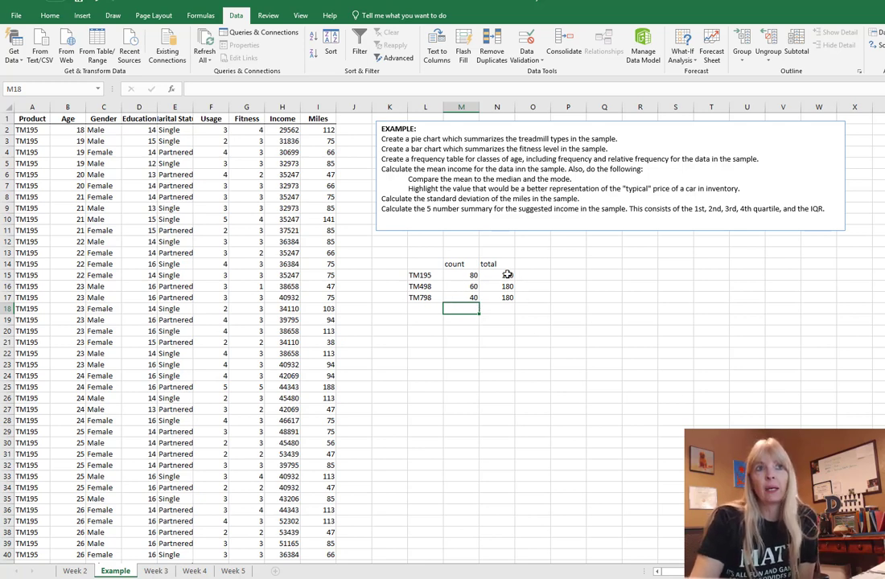
# Step: Clear the total column N14:N17 and enter =SUM(M15:M17) in M19, giving 180
pyautogui.moveTo(499, 265); pyautogui.dragTo(499, 299)
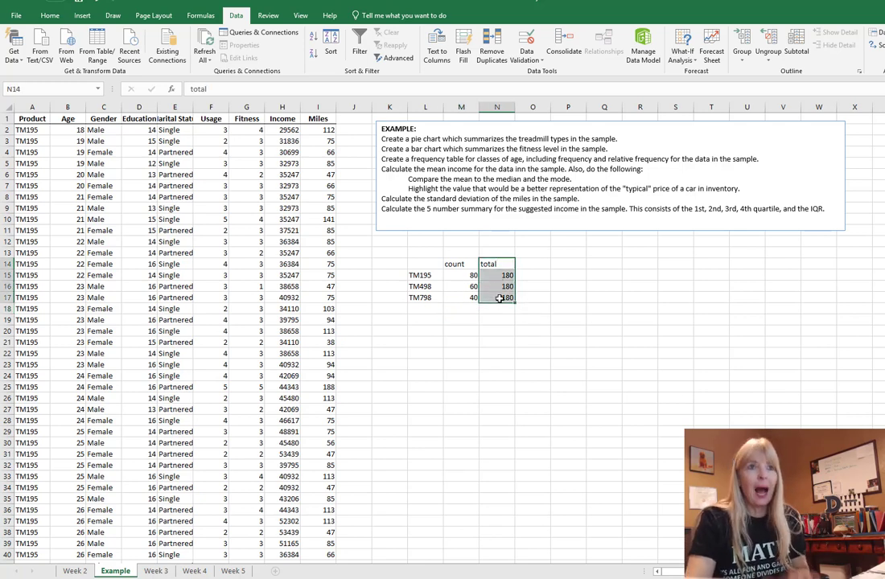
pyautogui.press('Delete')
pyautogui.click(461, 320)
pyautogui.write('=sum(')
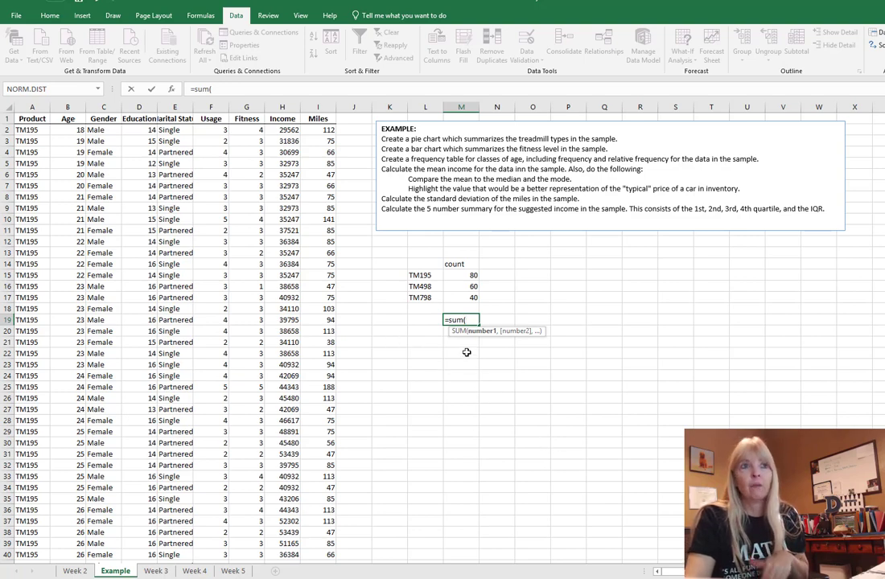
pyautogui.moveTo(458, 275); pyautogui.dragTo(458, 295)
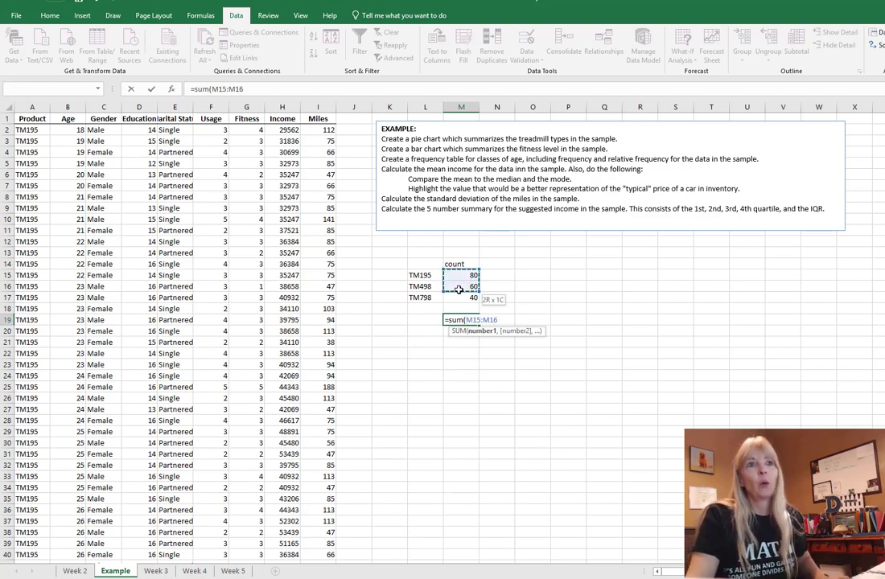
pyautogui.press('Return')
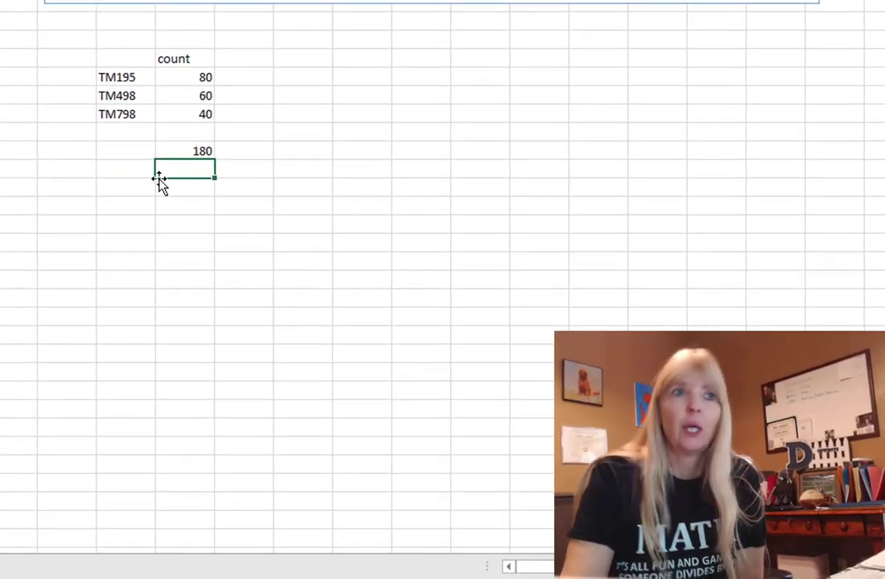
# Step: Enter =M15/$M$19 in N15 and fill it down to N17, giving 0.444444, 0.333333 and 0.222222
pyautogui.click(261, 80)
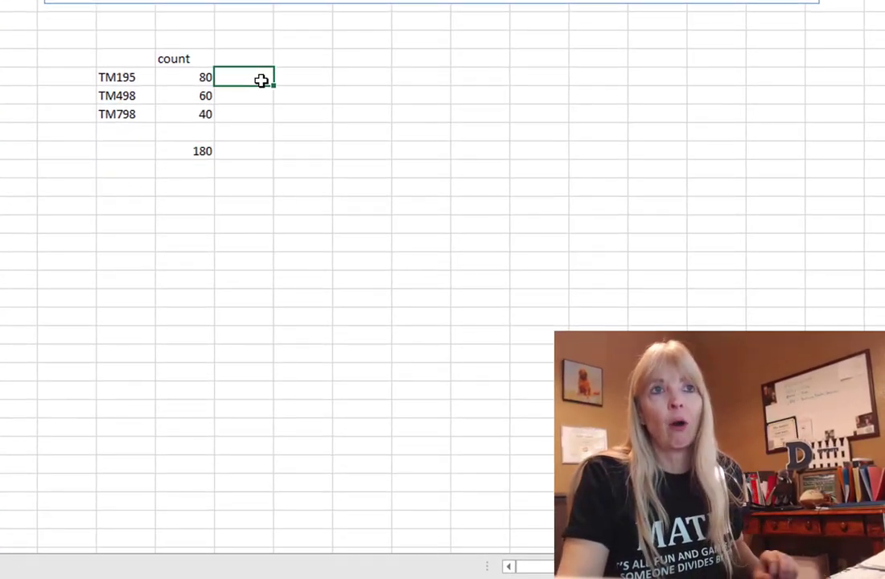
pyautogui.write('=')
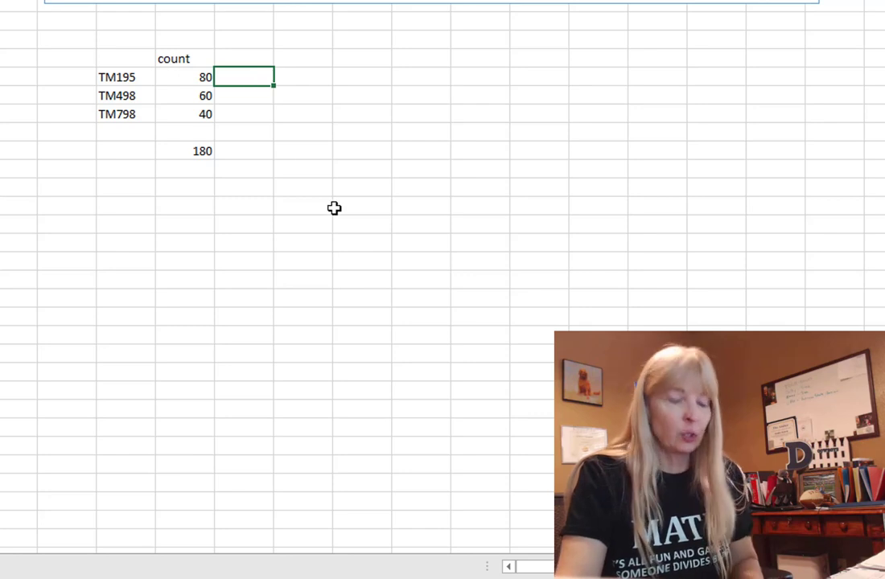
pyautogui.click(186, 78)
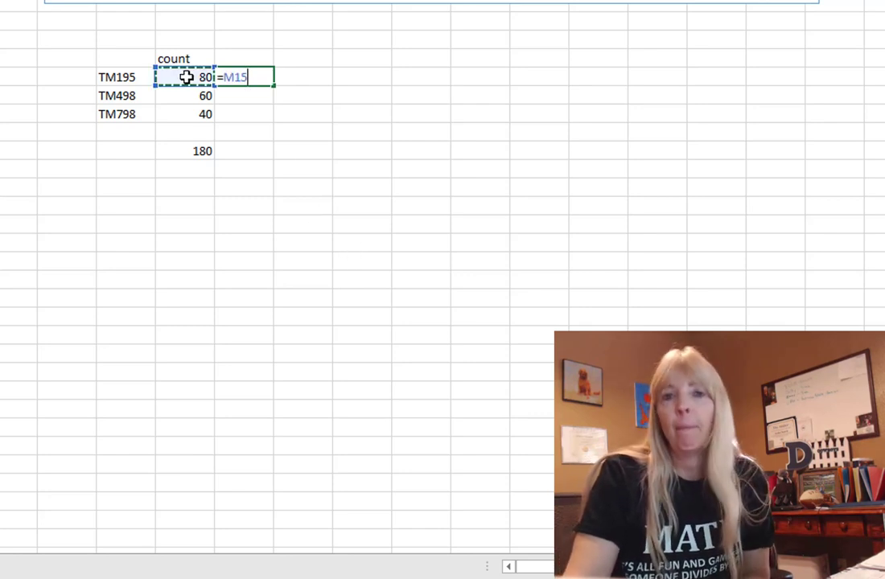
pyautogui.write('/')
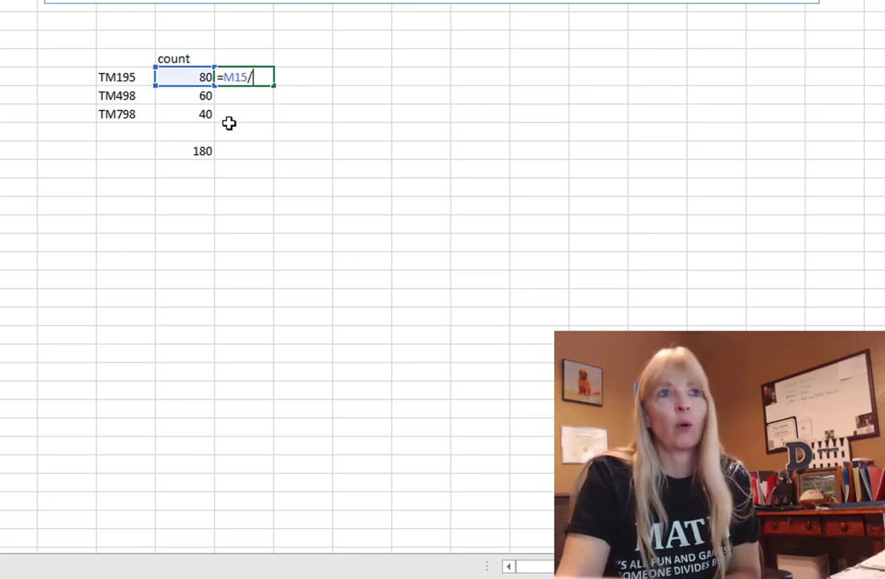
pyautogui.click(198, 151)
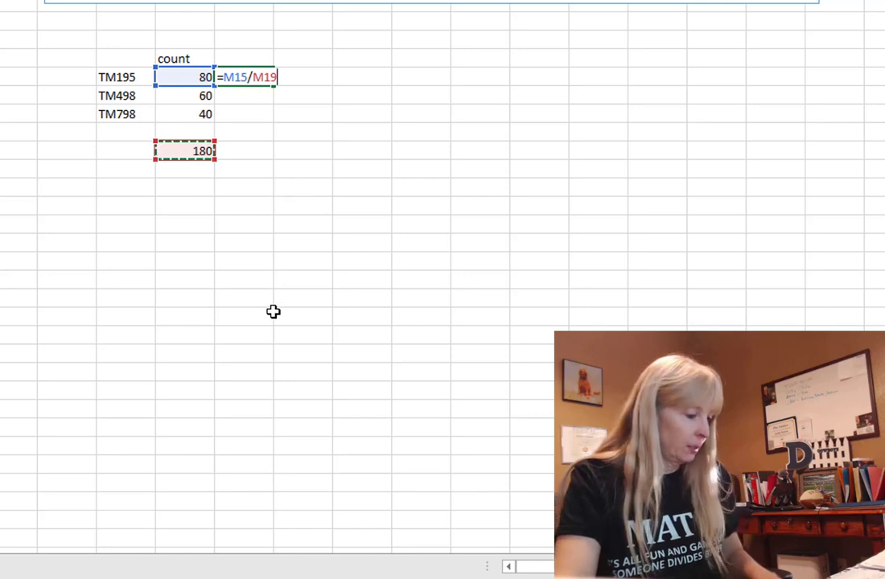
pyautogui.press('F4')
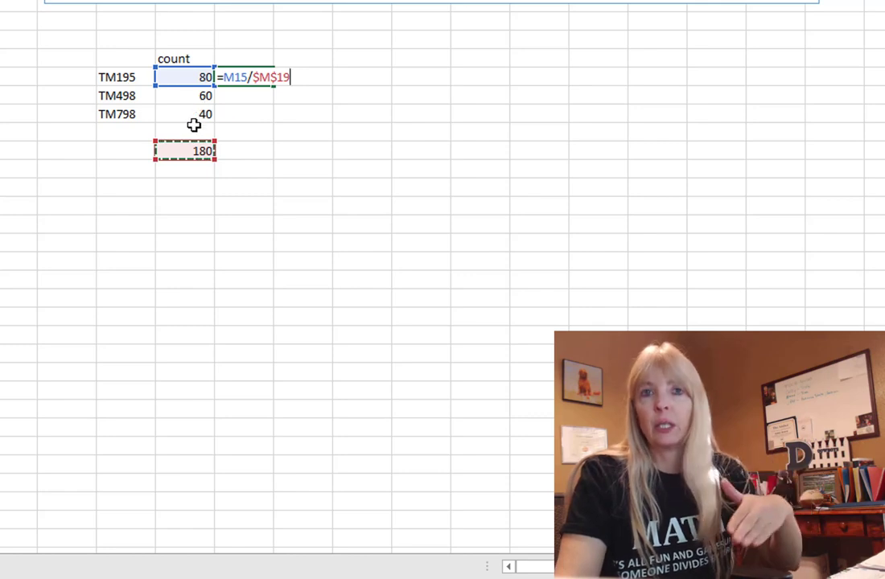
pyautogui.press('Return')
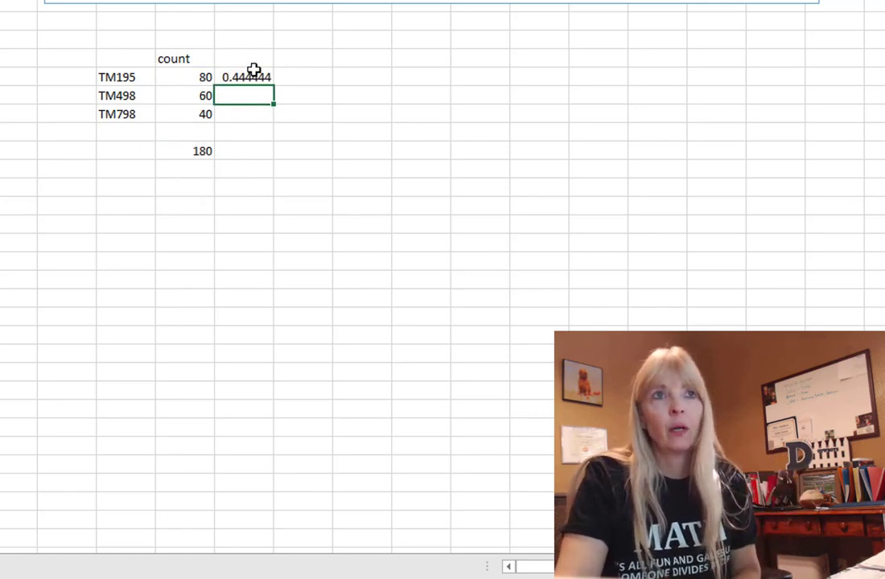
pyautogui.click(257, 78)
pyautogui.moveTo(275, 84); pyautogui.dragTo(272, 118)
# Step: Total the shares in N19 with =SUM(N15:N17), giving 1
pyautogui.click(259, 153)
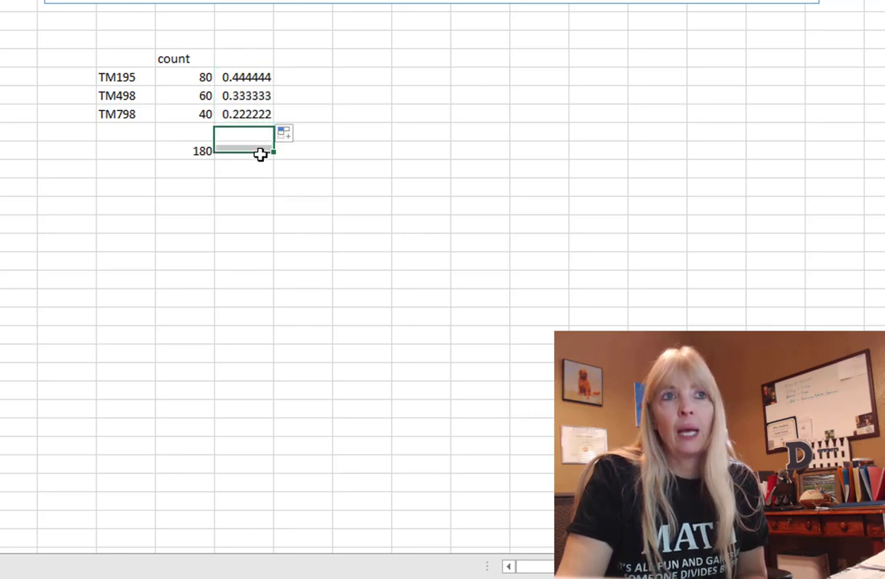
pyautogui.write('=sum(')
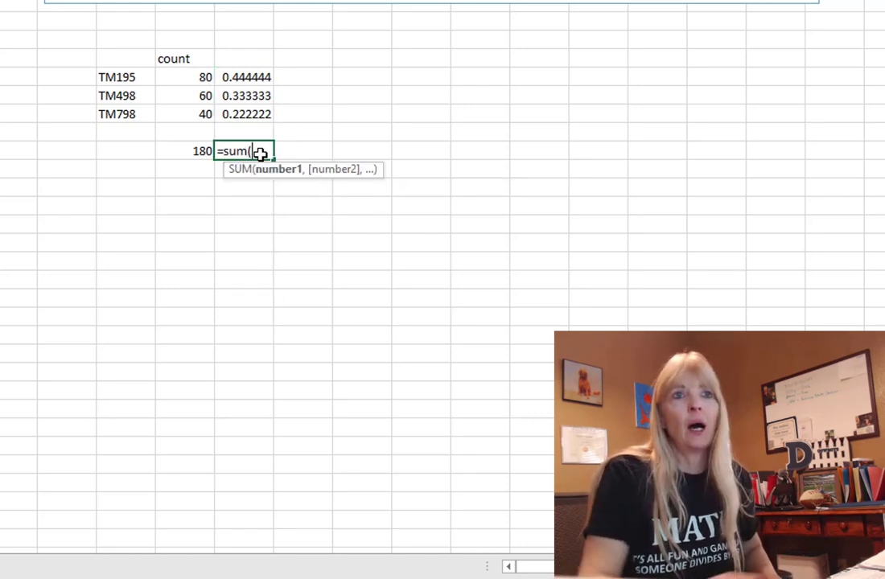
pyautogui.moveTo(243, 78); pyautogui.dragTo(246, 119)
pyautogui.write(')')
pyautogui.press('Return')
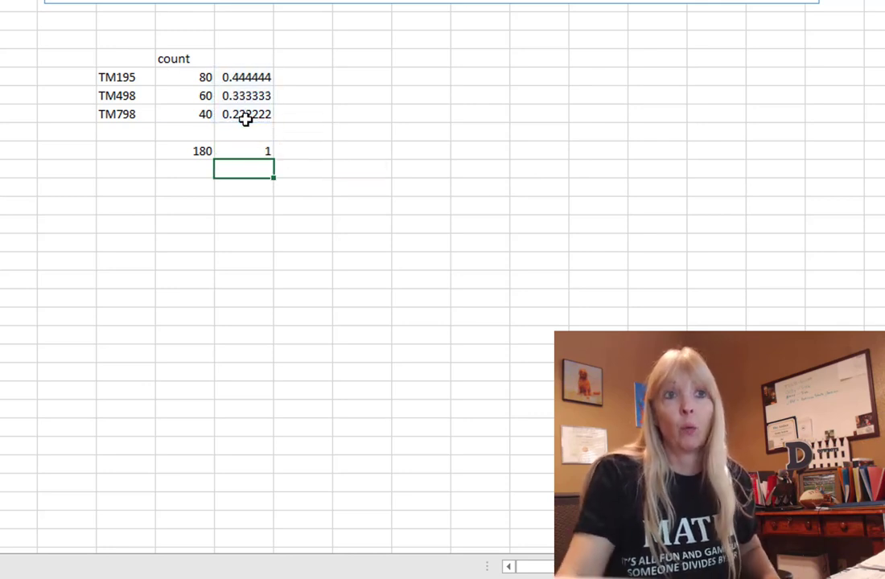
pyautogui.click(253, 150)
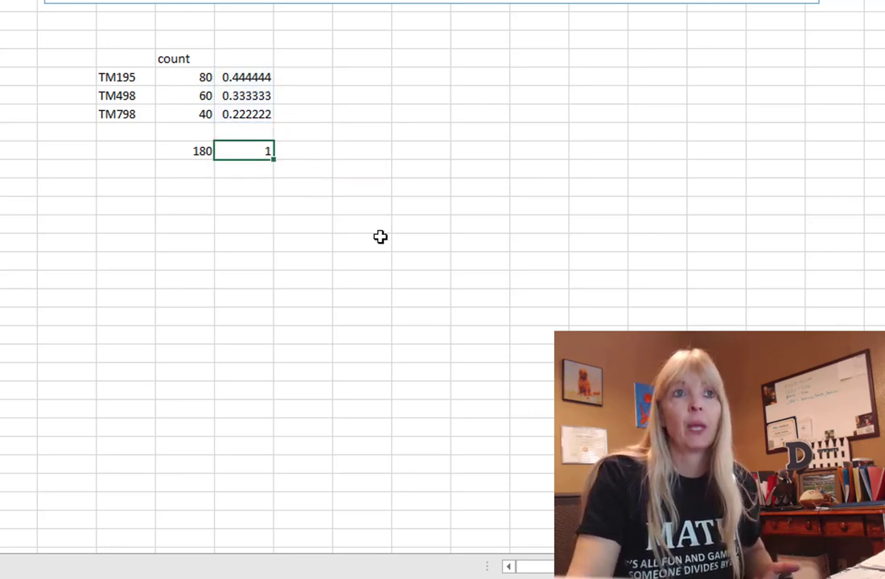
# Step: Format N15:N17 with Percent Style so they show 44%, 33% and 22%
pyautogui.moveTo(244, 77); pyautogui.dragTo(246, 116)
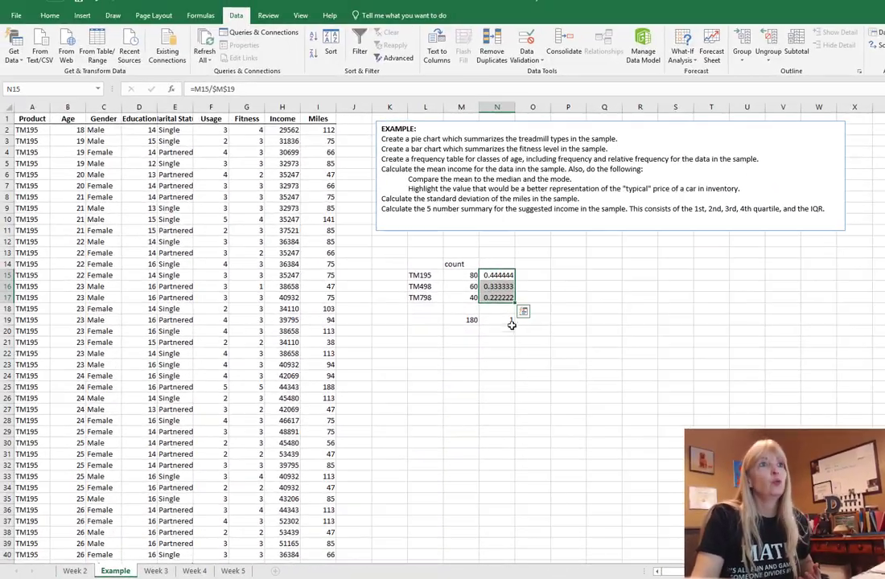
pyautogui.click(49, 15)
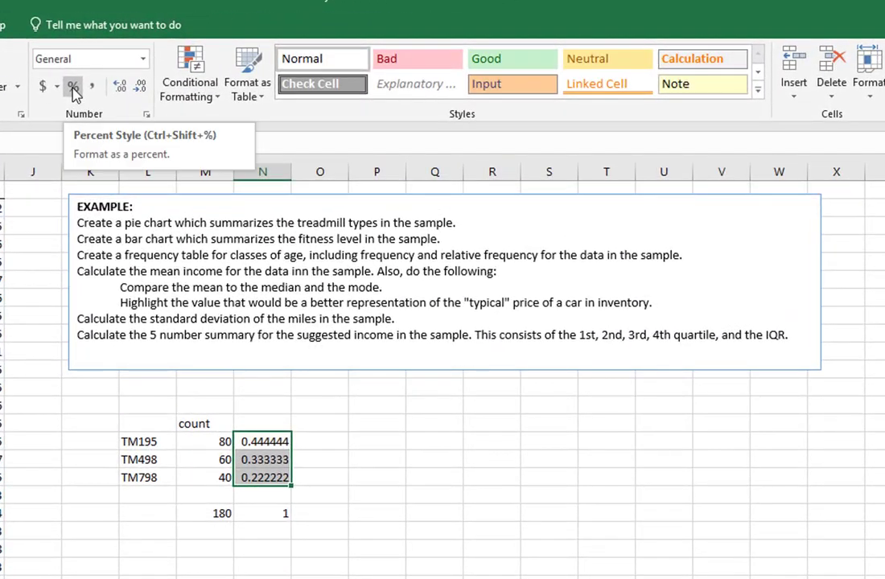
pyautogui.click(281, 67)
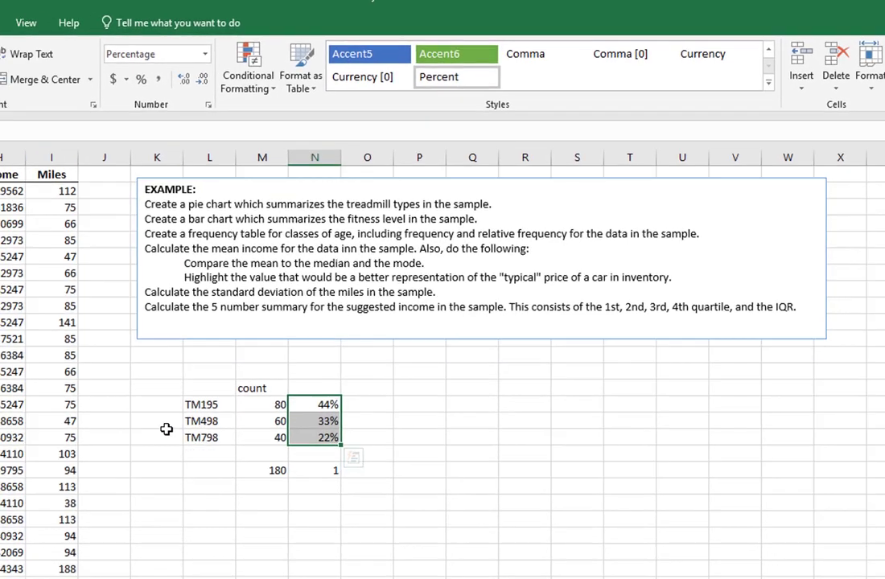
# Step: Select the TM195–TM798 labels in L15:L17 together with the percentages in N15:N17
pyautogui.click(141, 477)
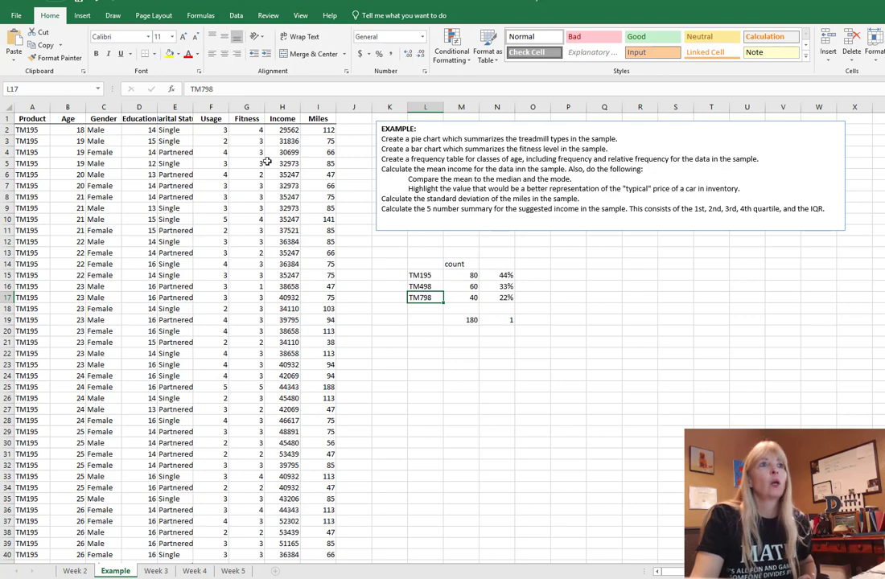
pyautogui.moveTo(427, 276); pyautogui.dragTo(462, 298)
pyautogui.click(428, 278)
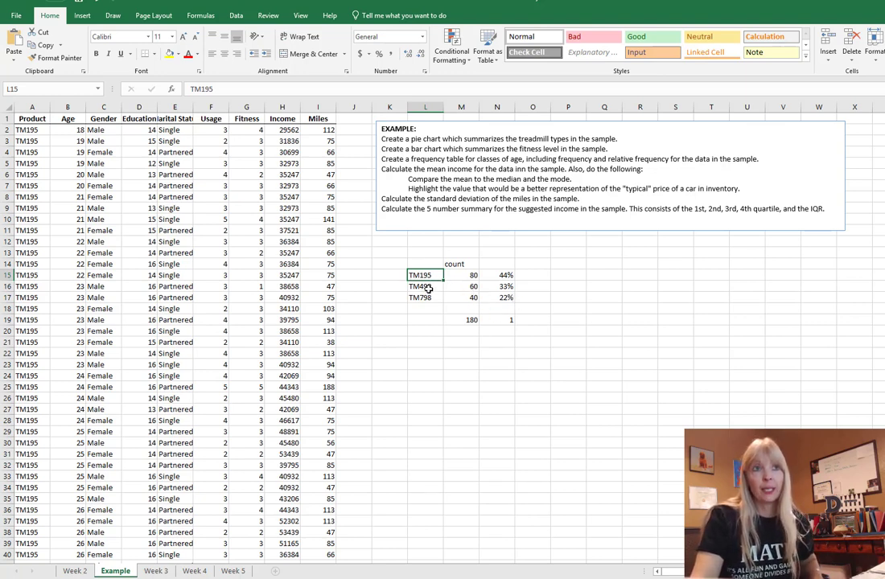
pyautogui.moveTo(419, 275); pyautogui.dragTo(421, 296)
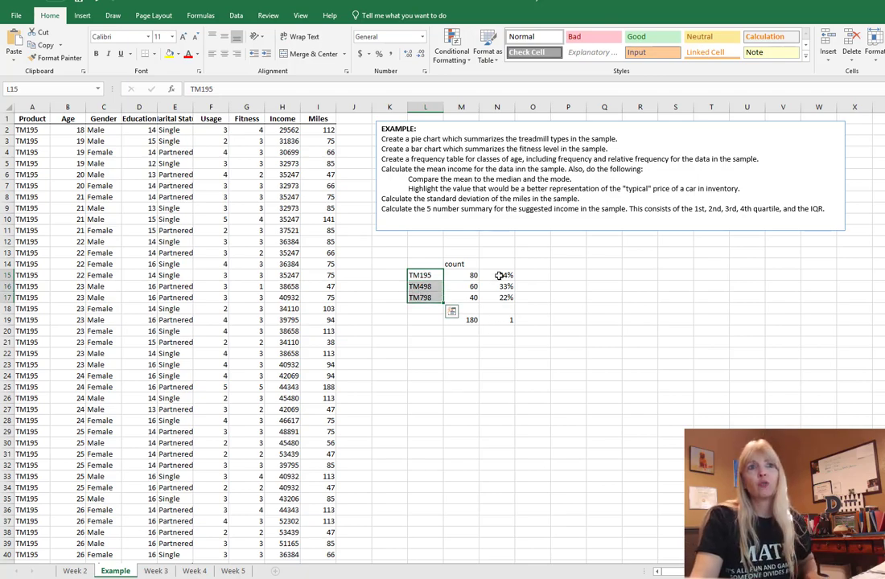
pyautogui.moveTo(499, 275); pyautogui.dragTo(503, 297)
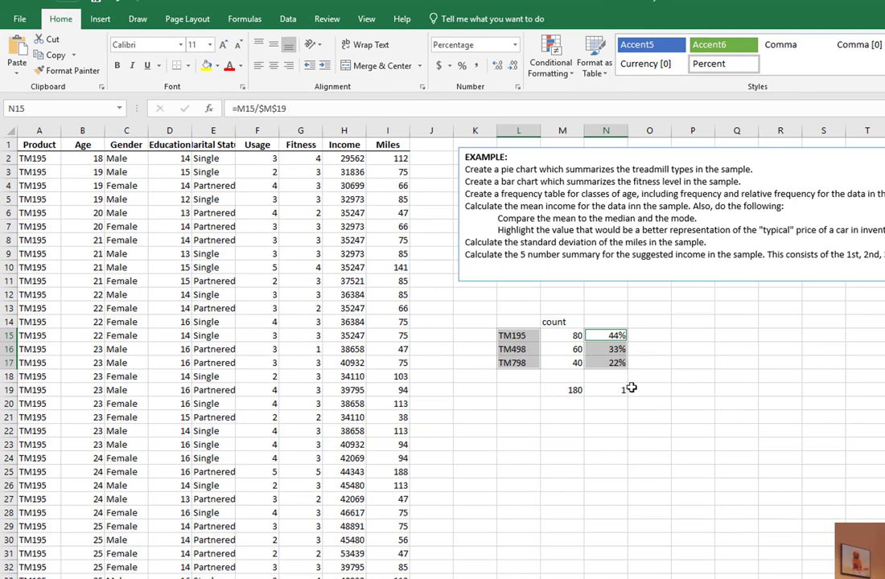
# Step: Insert a 2-D pie chart of the selection and move it below the table
pyautogui.click(100, 19)
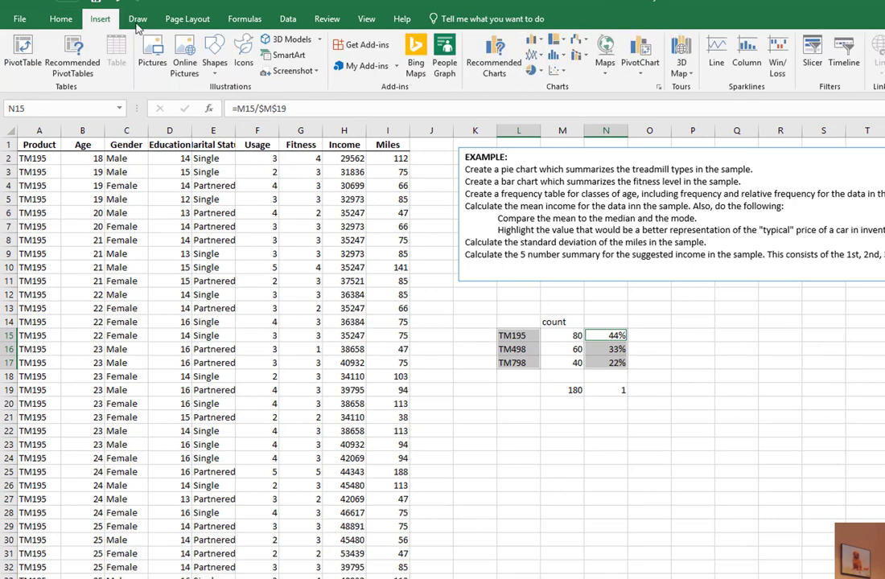
pyautogui.click(531, 70)
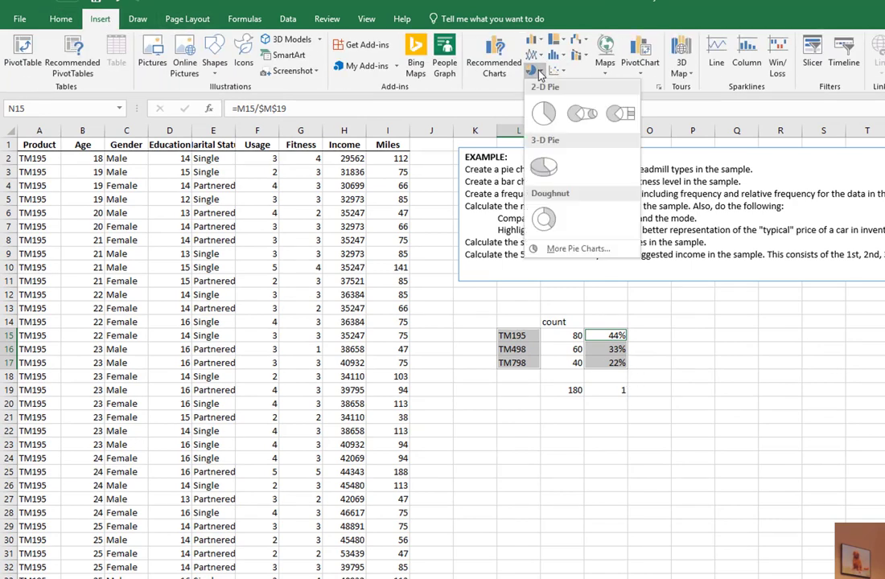
pyautogui.click(543, 113)
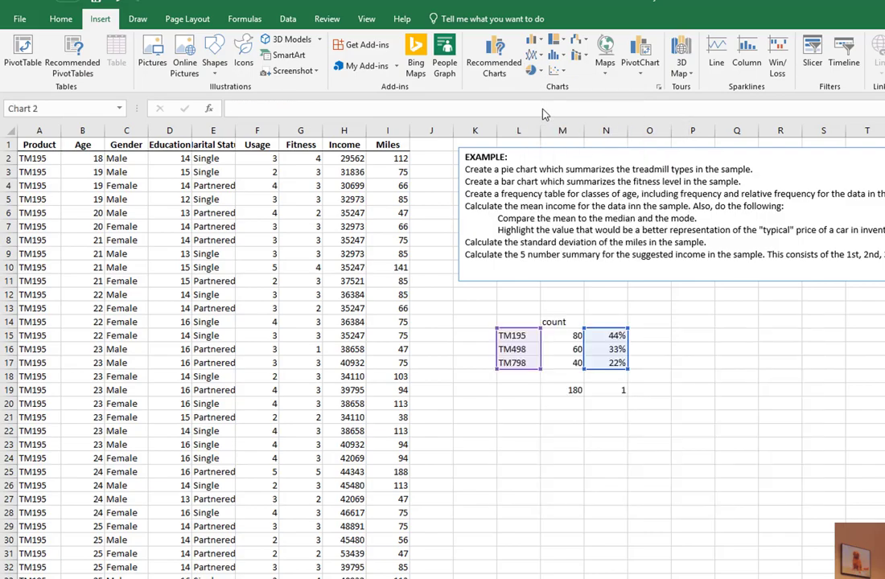
pyautogui.moveTo(770, 367); pyautogui.dragTo(759, 435)
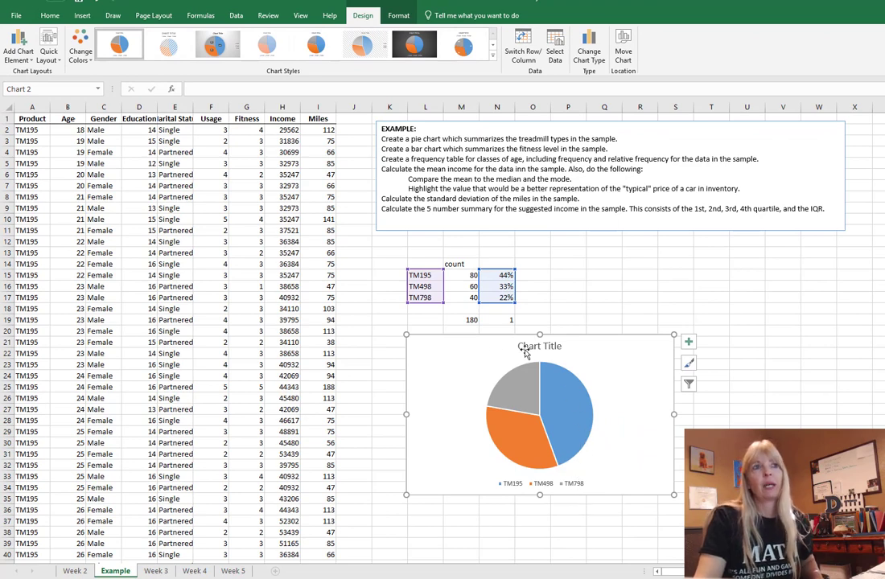
# Step: Apply the white chart style with percent data labels
pyautogui.click(211, 46)
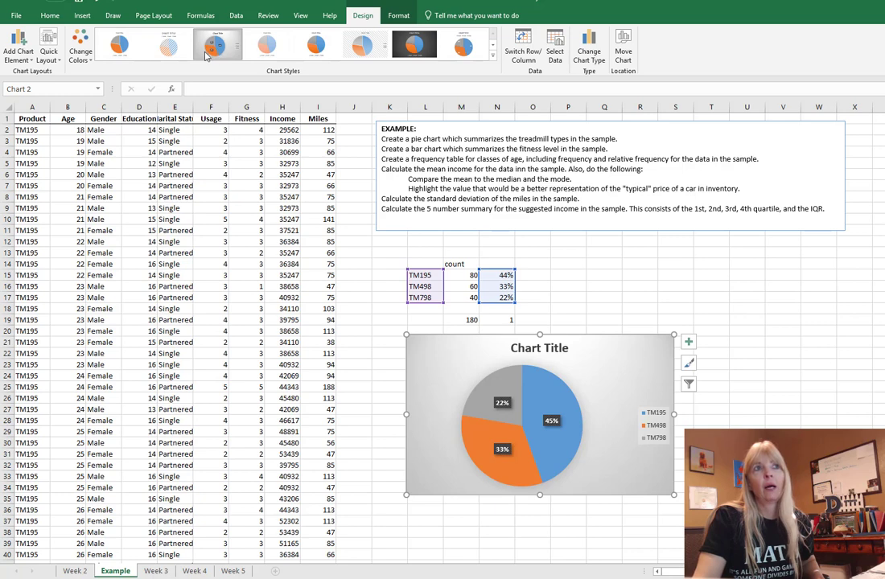
pyautogui.click(412, 47)
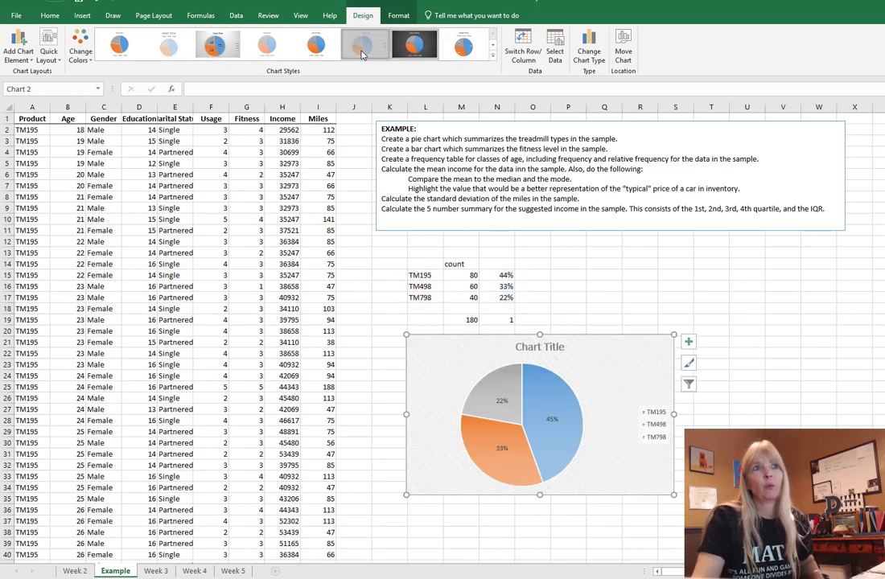
pyautogui.click(315, 46)
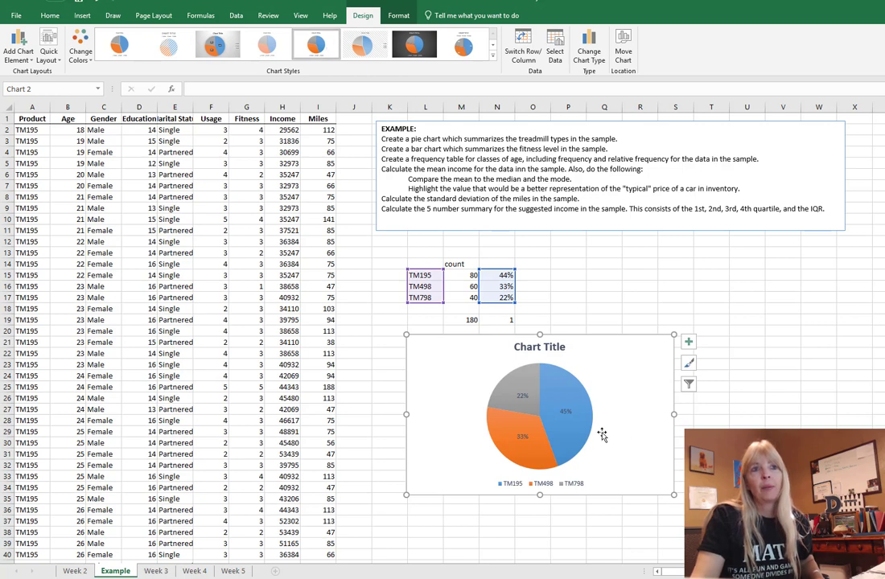
# Step: Change the chart title to 'Treadmill Type'
pyautogui.tripleClick(532, 348)
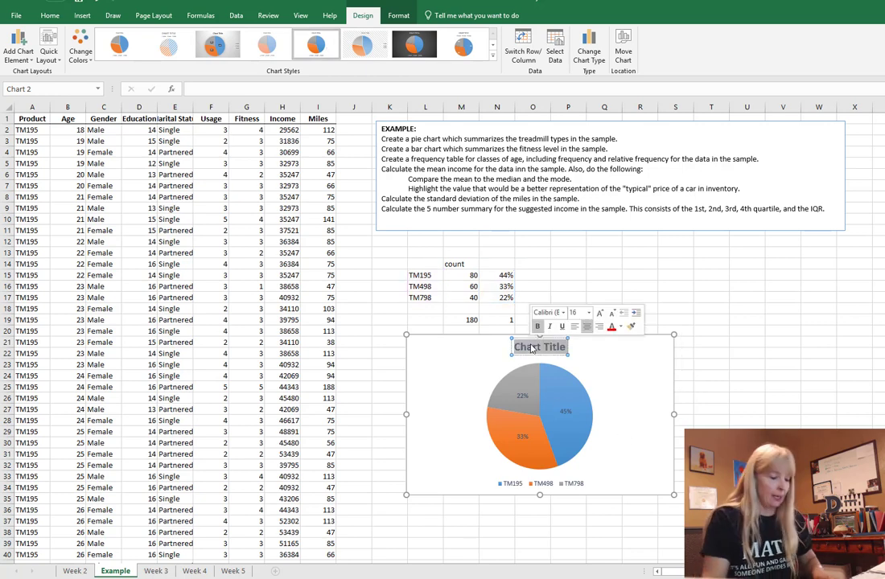
pyautogui.write('Treadmill Type')
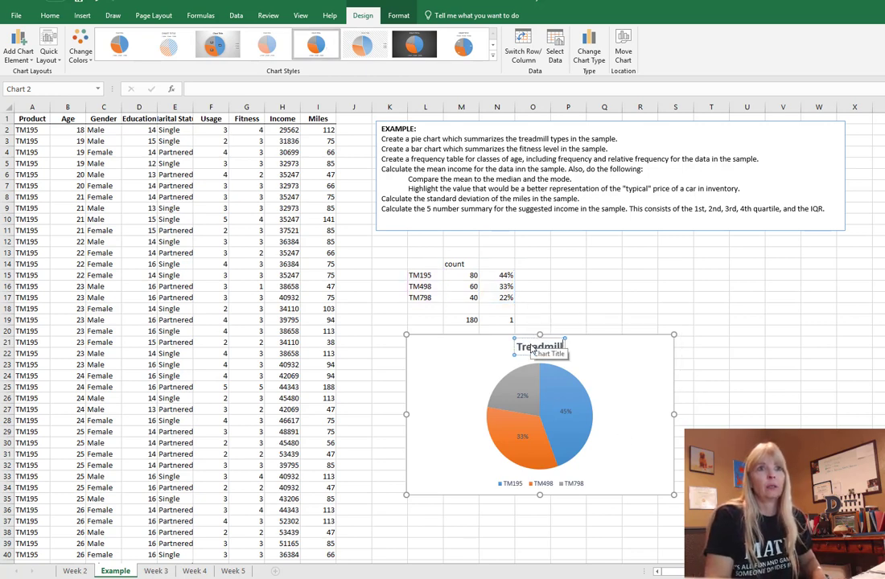
pyautogui.click(683, 298)
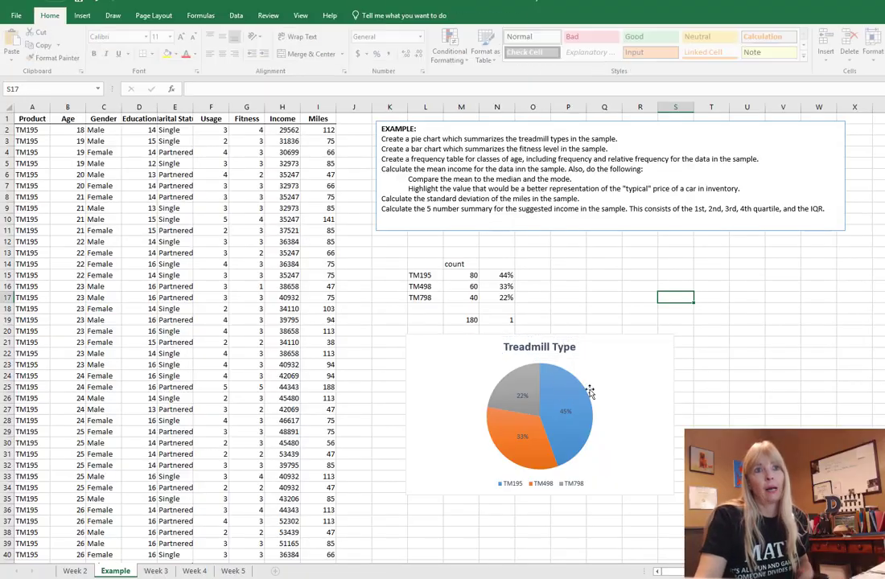